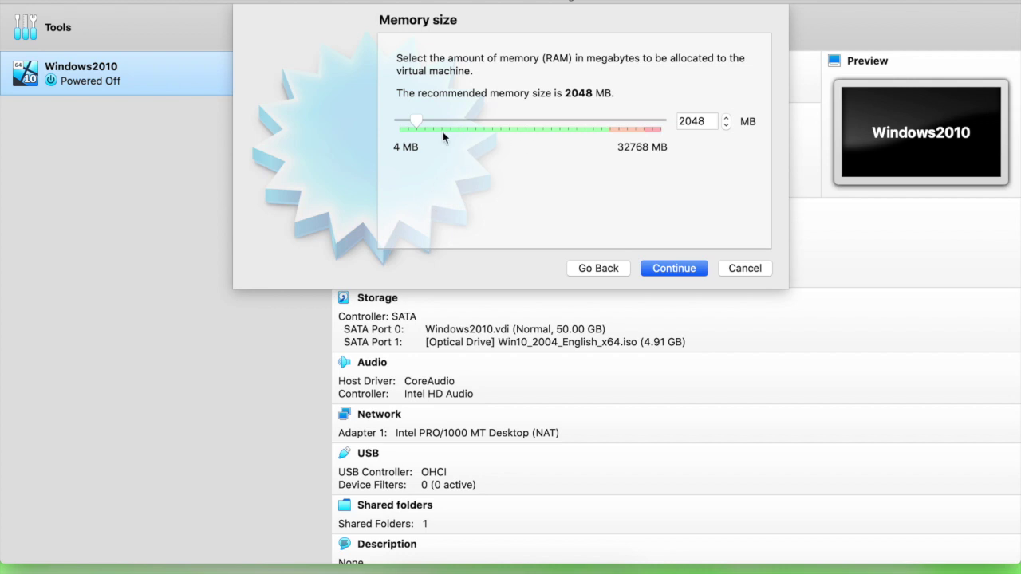
Set the new VM's memory to about 5295 MB and continue to the hard disk page.
left_click_drag(413, 123, 451, 118)
left_click(675, 269)
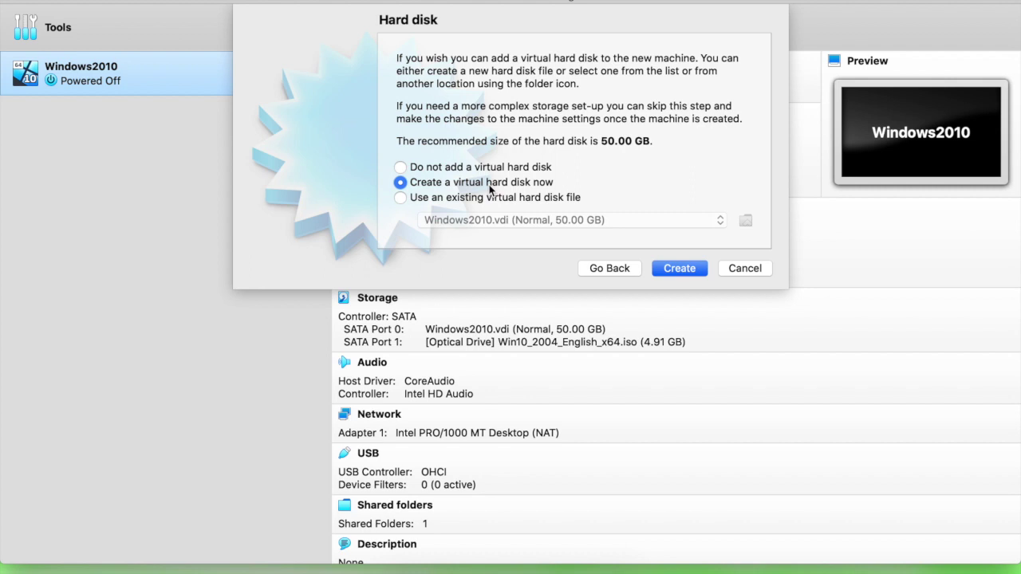
Create a new fixed-size 50 GB VDI virtual hard disk for the windows10 VM.
left_click(677, 269)
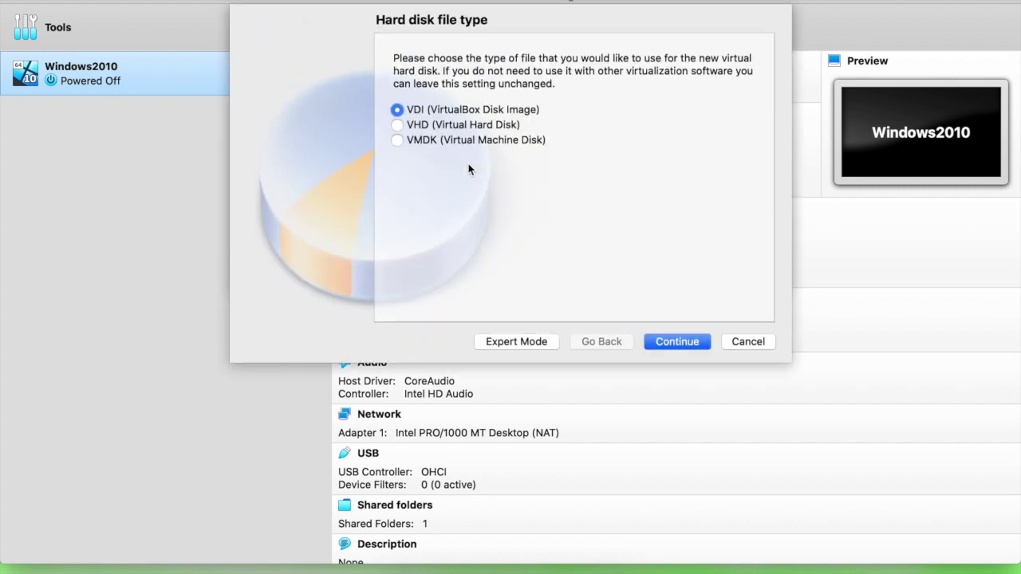
left_click(695, 347)
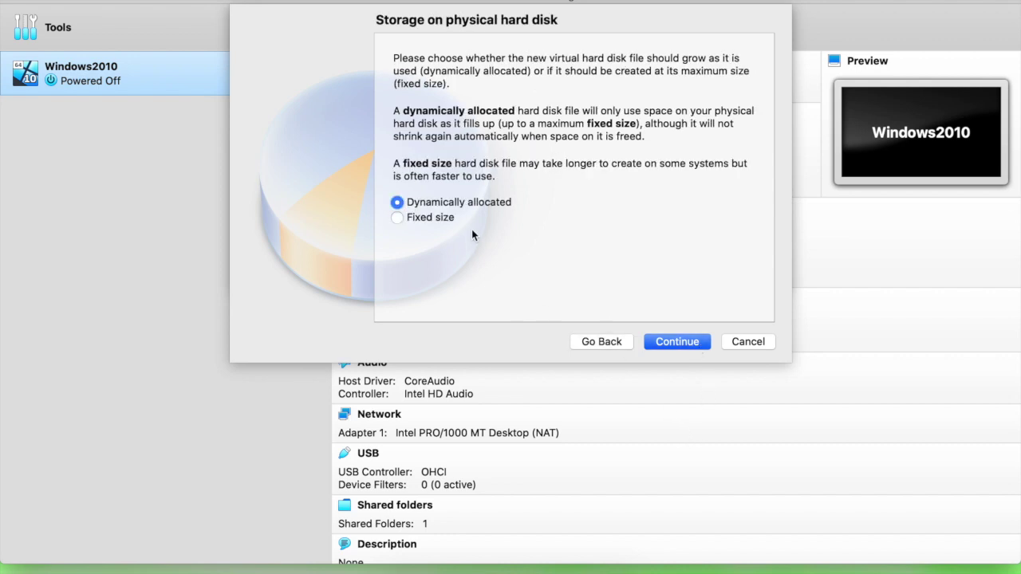
left_click(432, 219)
left_click(696, 346)
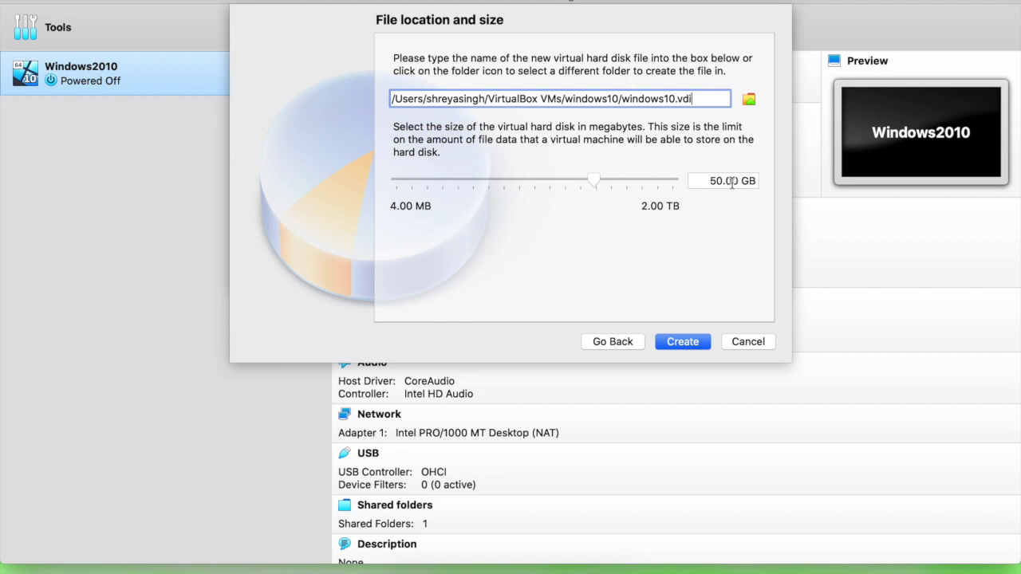
left_click(688, 345)
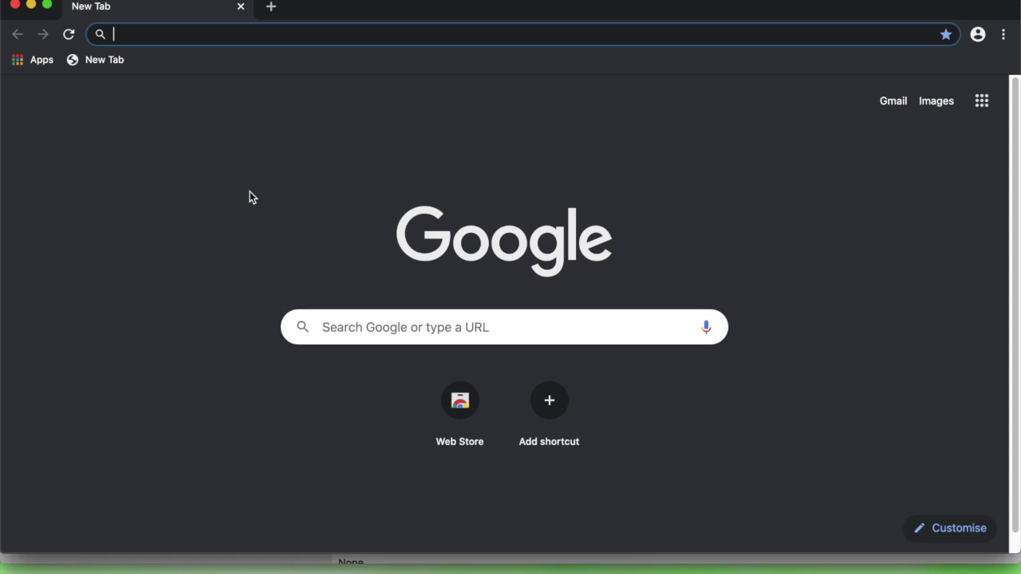
Search Google for 'windows 10 download' and open the 'Software Download - Microsoft' result.
type("windows")
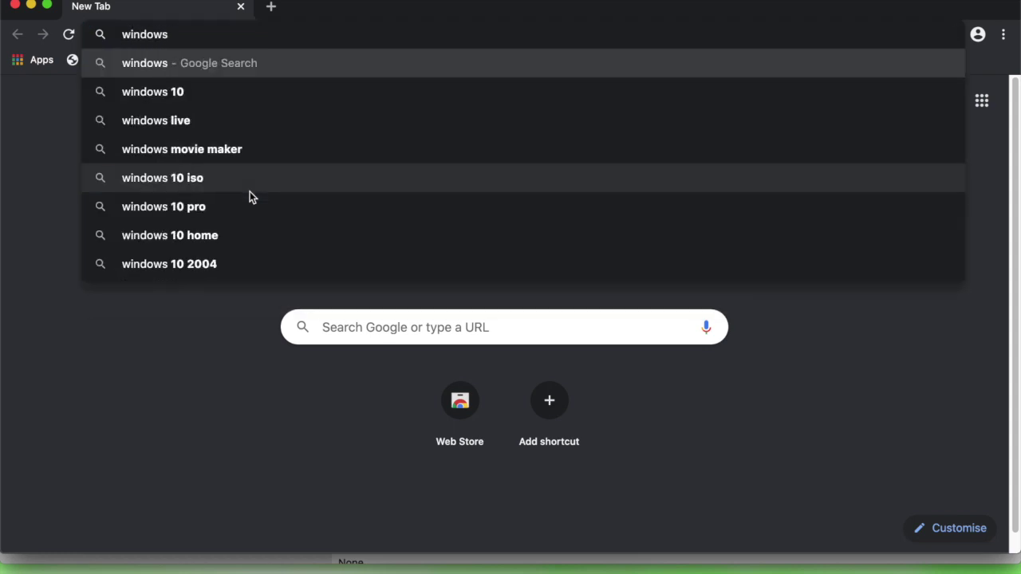
type(" 10 ")
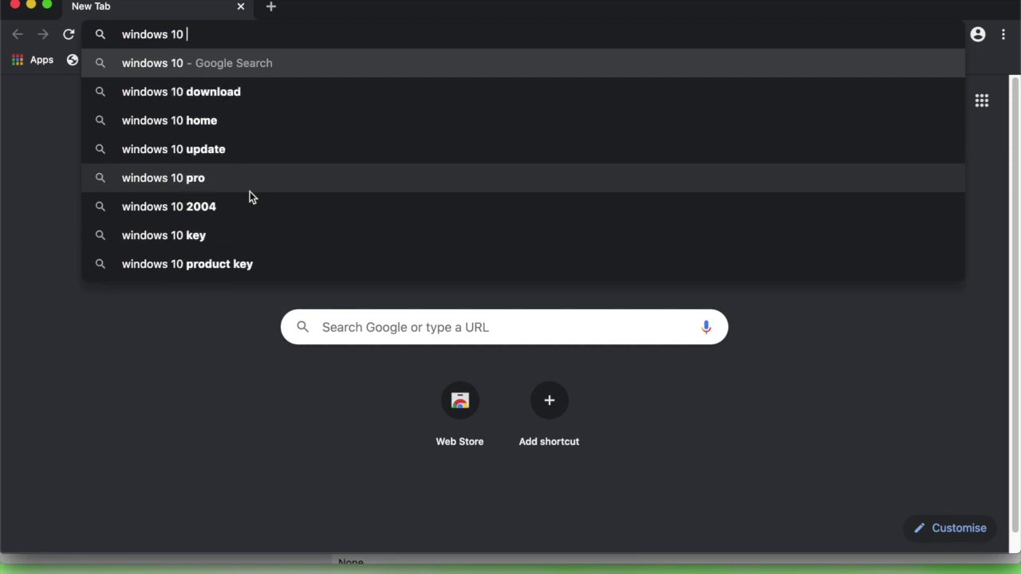
type(" download")
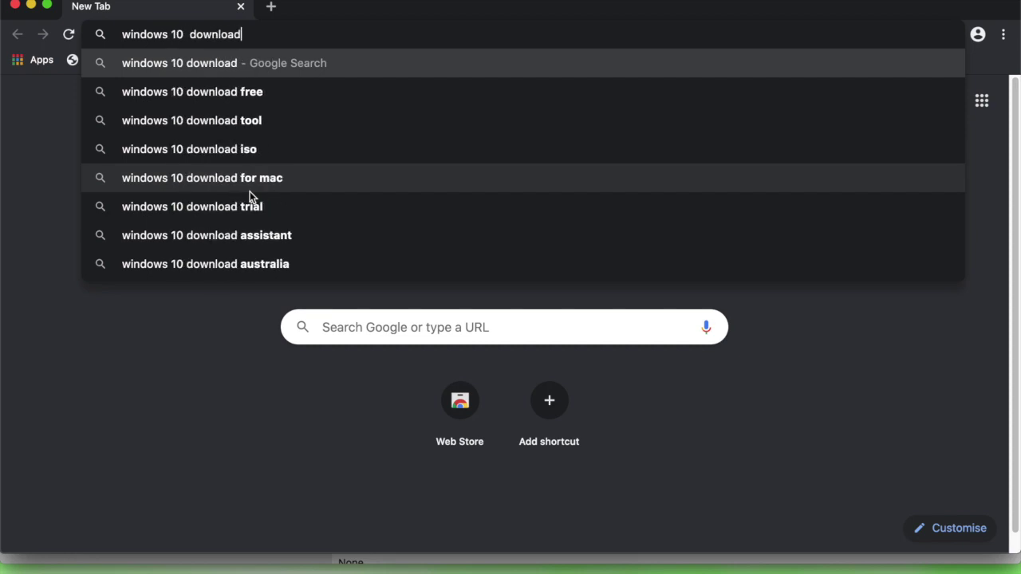
key("Return")
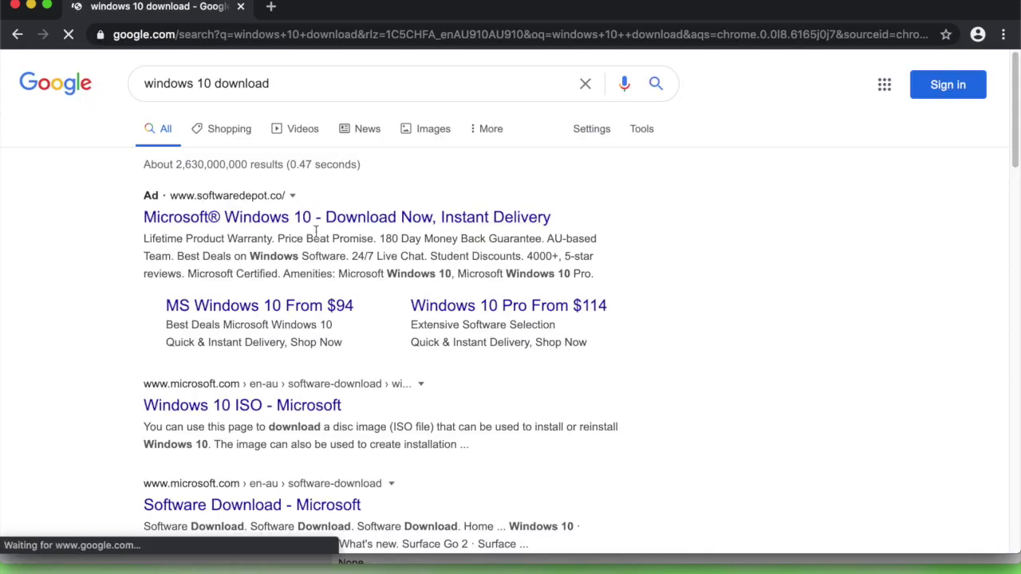
scroll(311, 239, "down", 5)
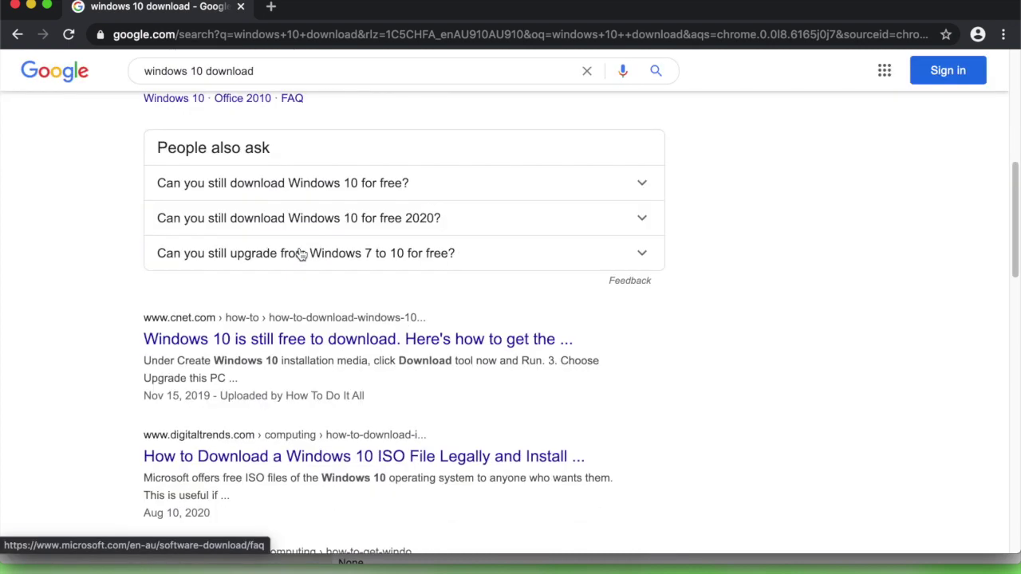
scroll(279, 267, "up", 2)
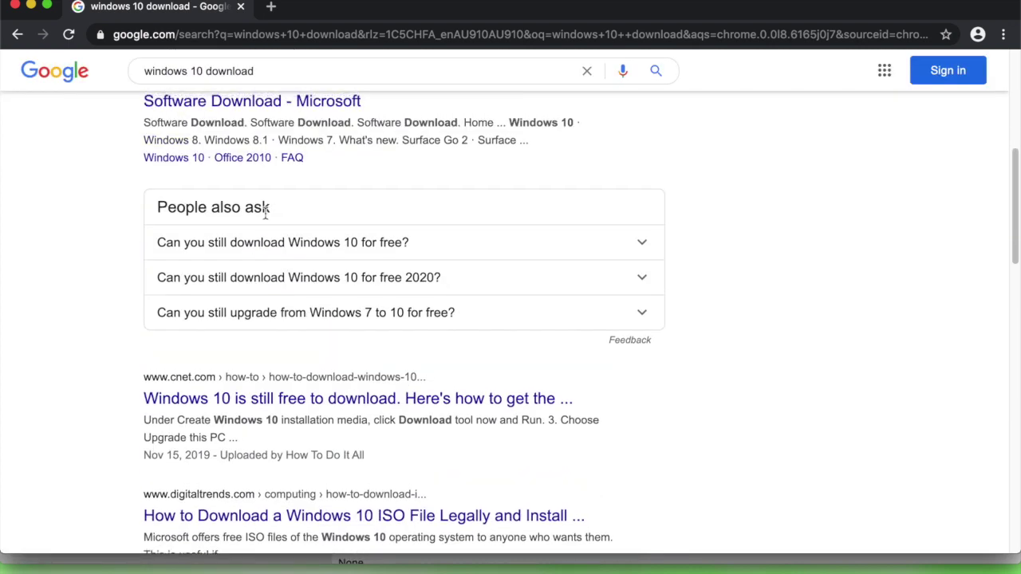
scroll(265, 212, "up", 3)
left_click(255, 245)
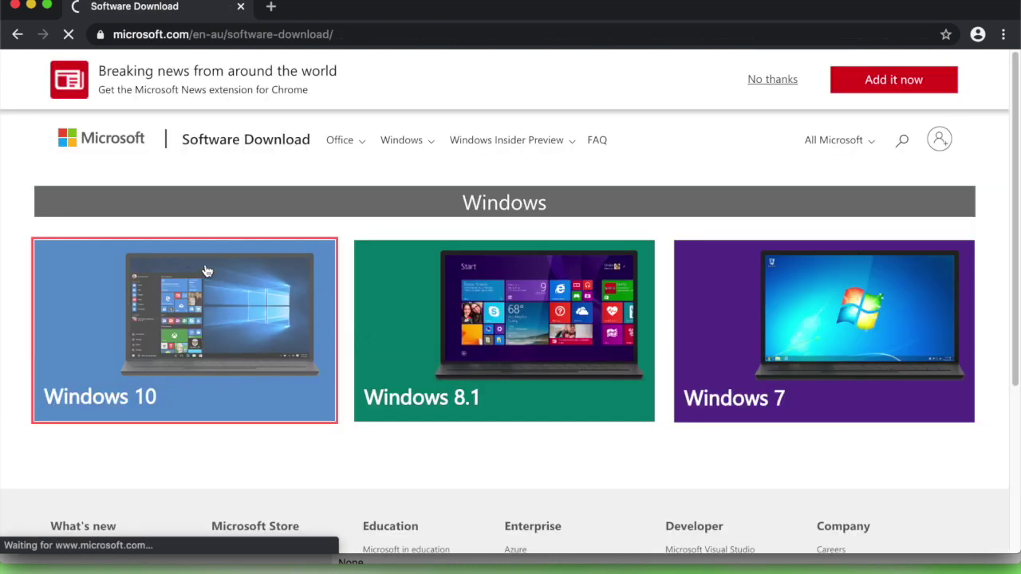
On the Windows 10 download page, select and confirm the Windows 10 edition.
left_click(198, 274)
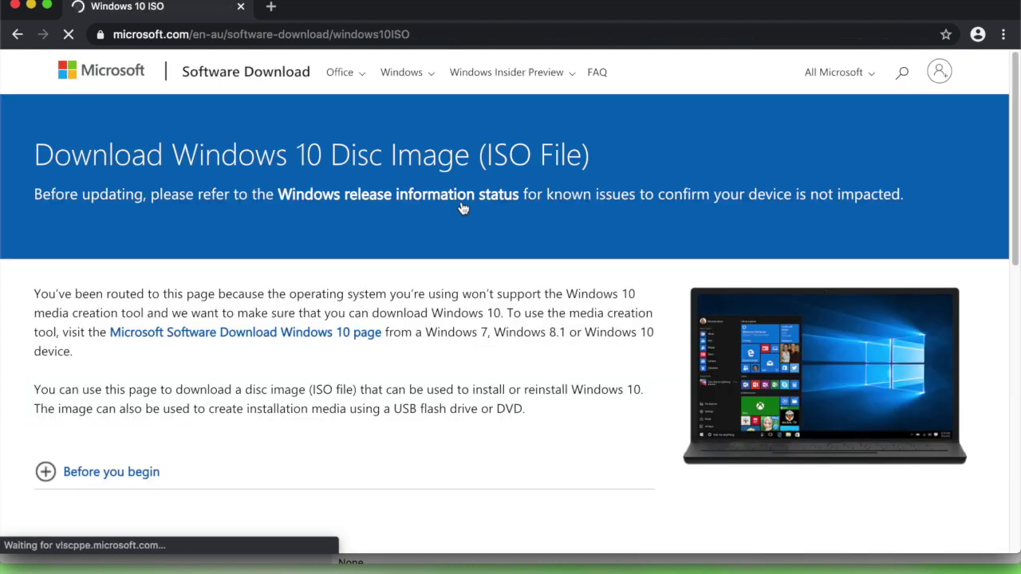
scroll(431, 212, "down", 4)
left_click(158, 321)
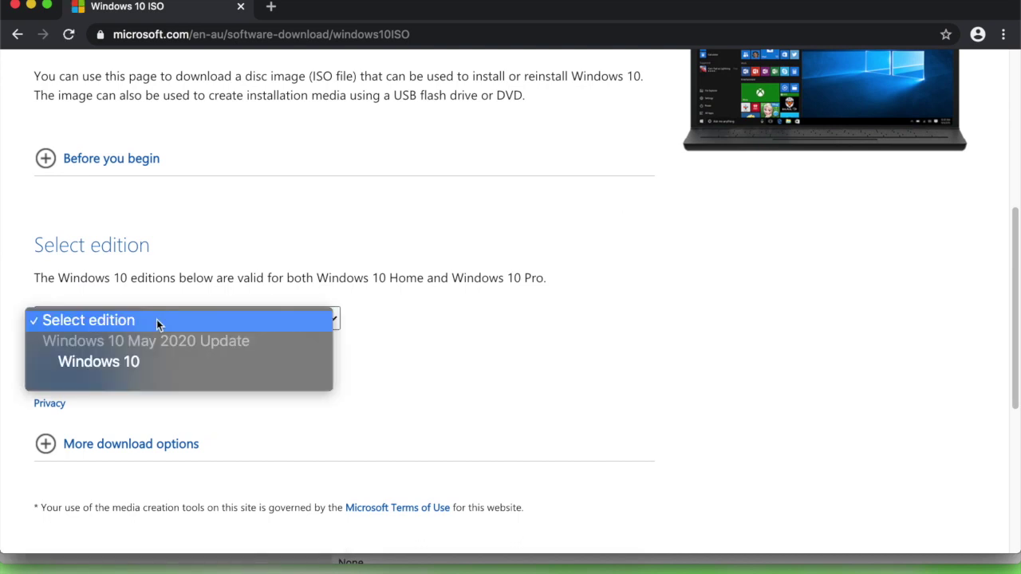
left_click(127, 361)
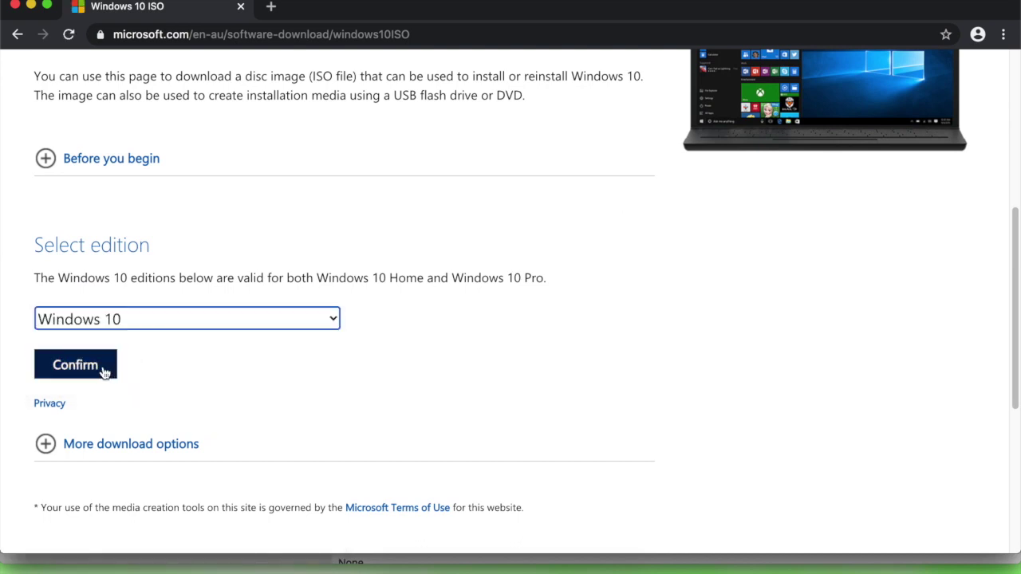
left_click(104, 372)
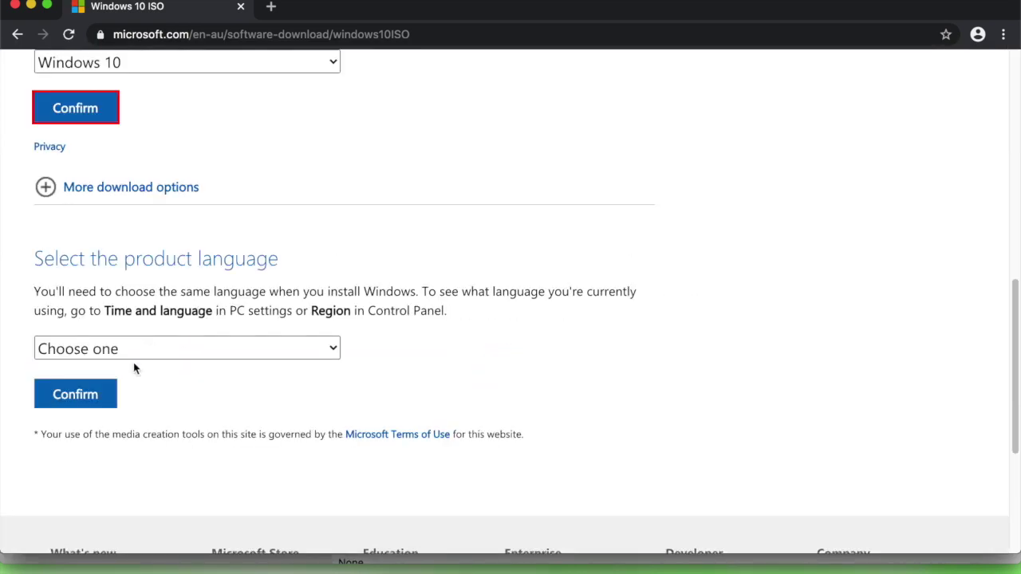
Choose English as the product language to get the ISO links, then close Chrome.
left_click(136, 351)
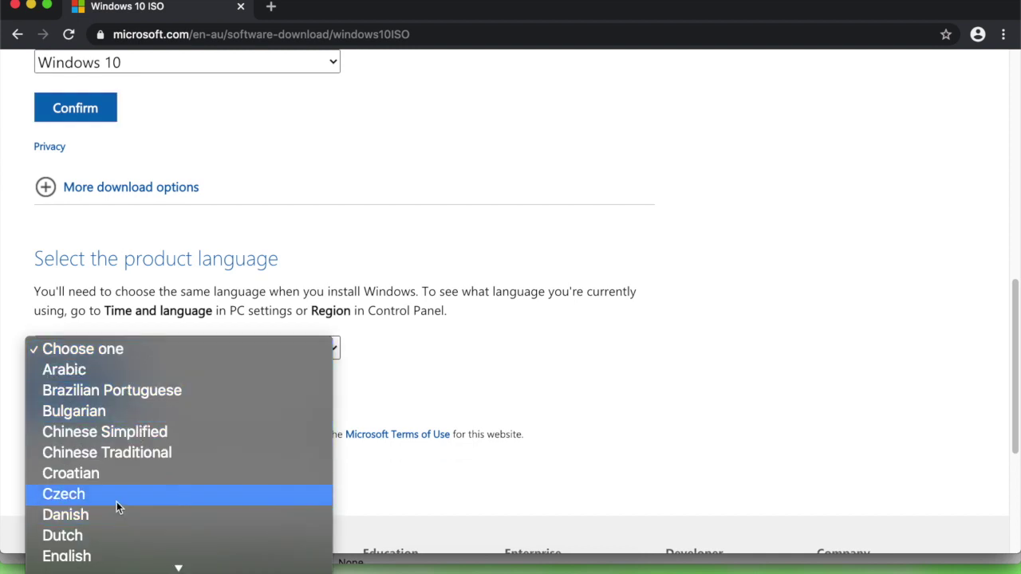
left_click(73, 552)
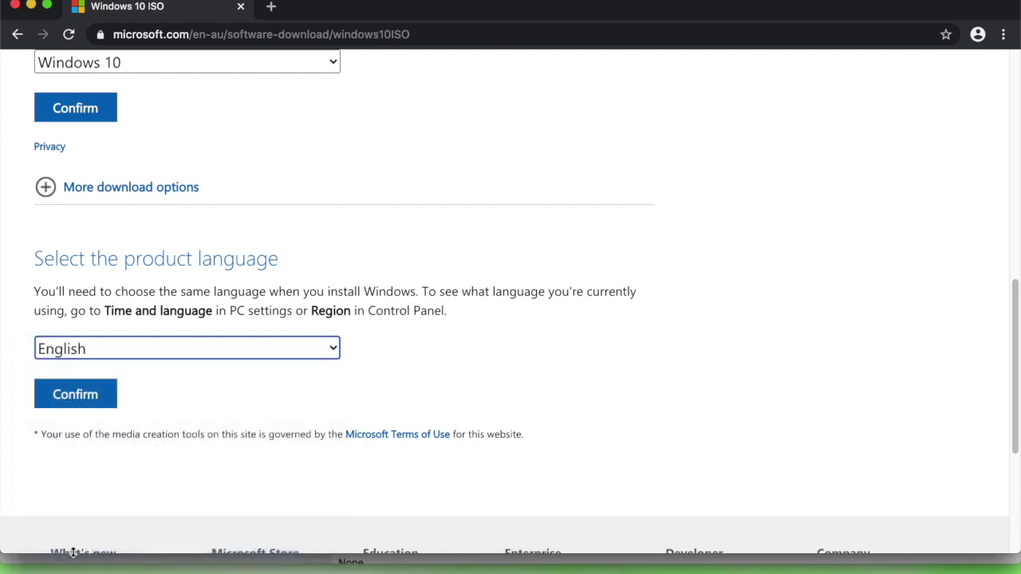
left_click(95, 395)
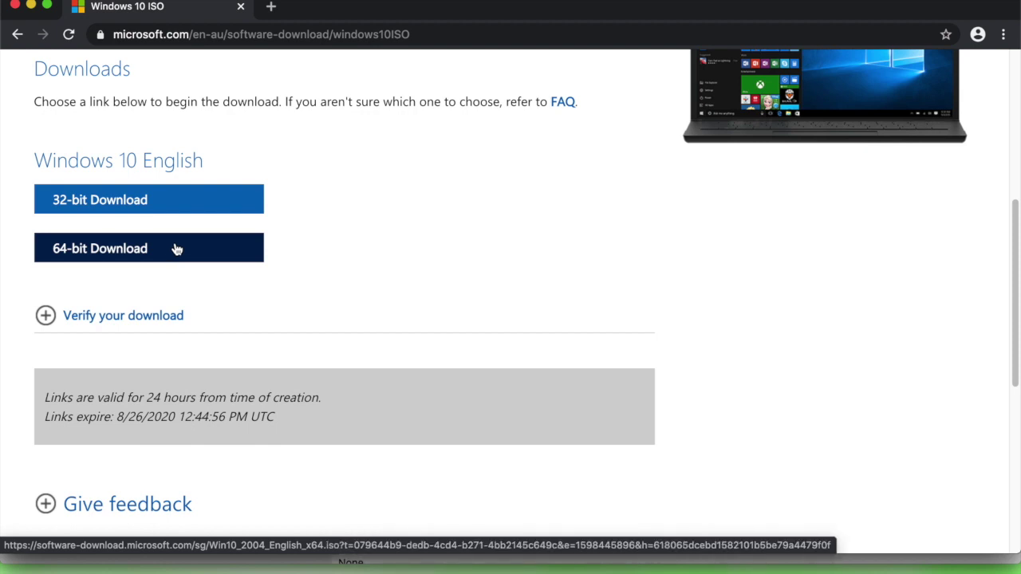
left_click(14, 6)
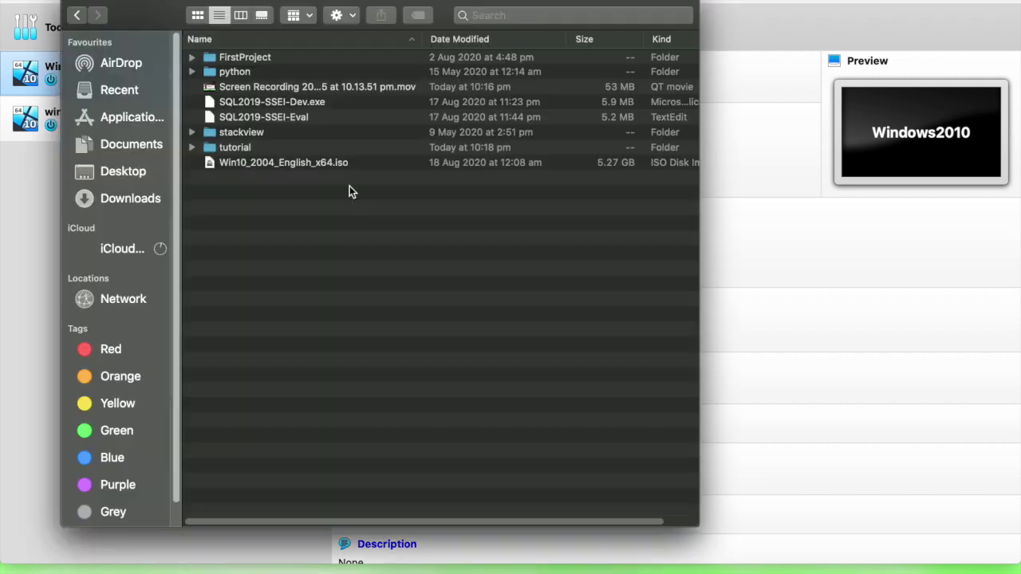
Confirm Win10_2004_English_x64.iso is in Downloads, then select the windows10 VM in VirtualBox.
left_click(310, 162)
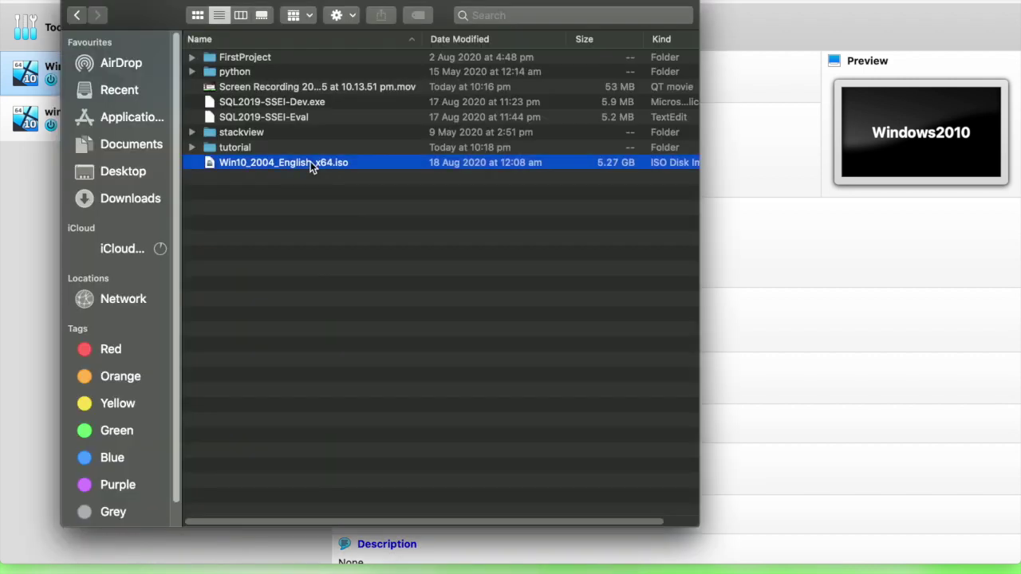
left_click_drag(700, 199, 828, 184)
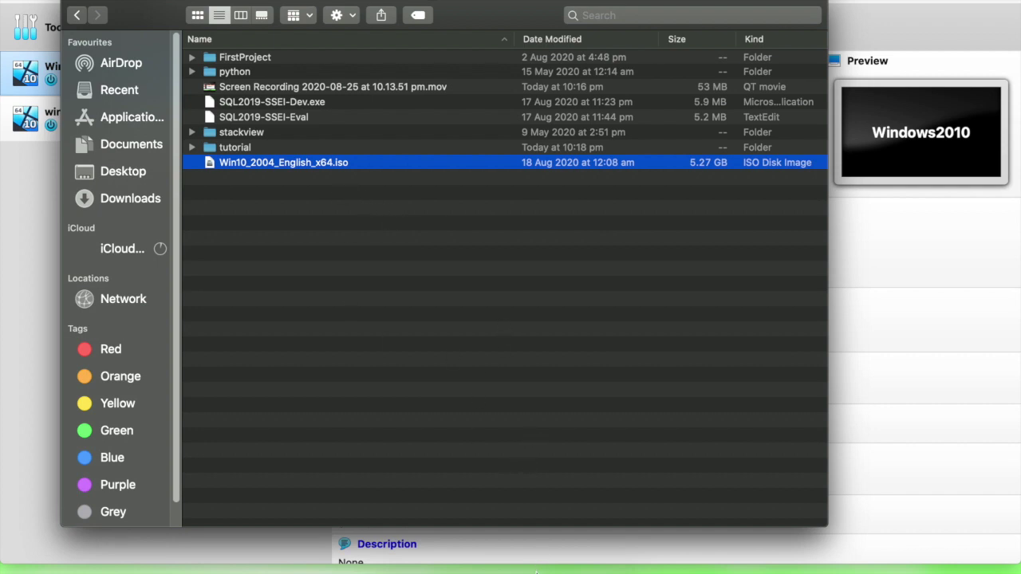
left_click(538, 571)
left_click(110, 131)
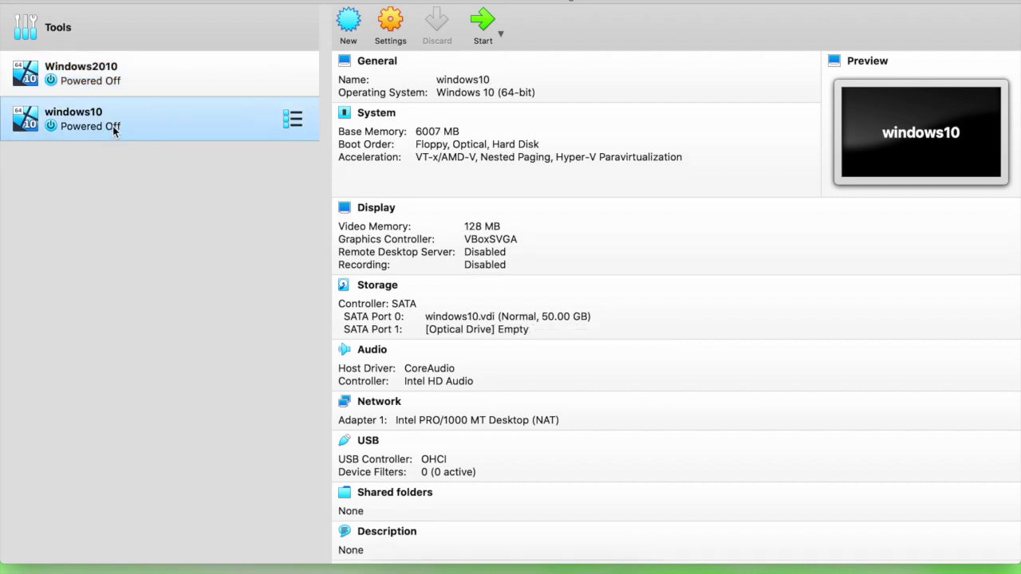
Boot windows10 from Win10_2004_English_x64.iso, then reposition and enlarge the VM window.
left_click(482, 24)
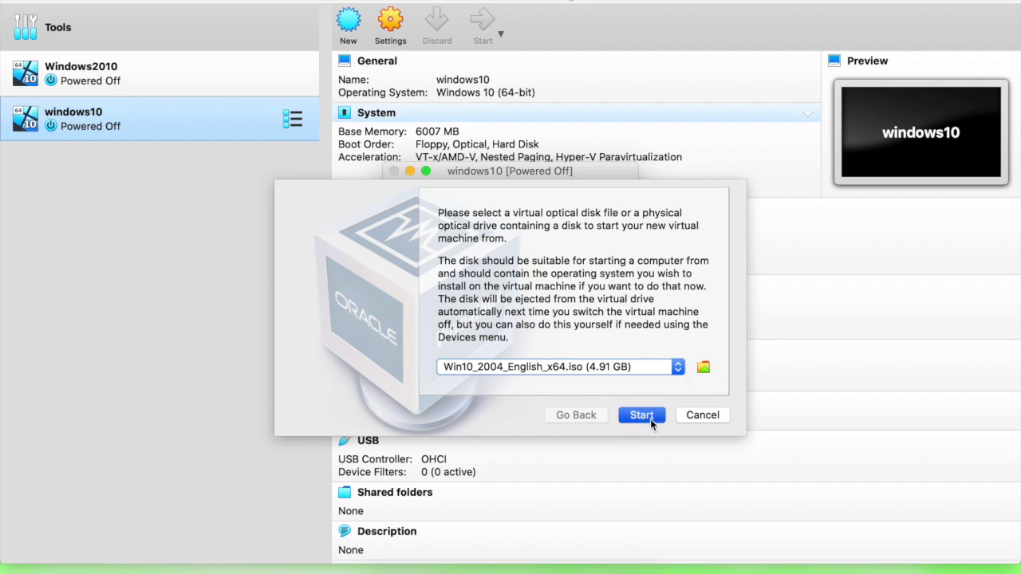
left_click(648, 416)
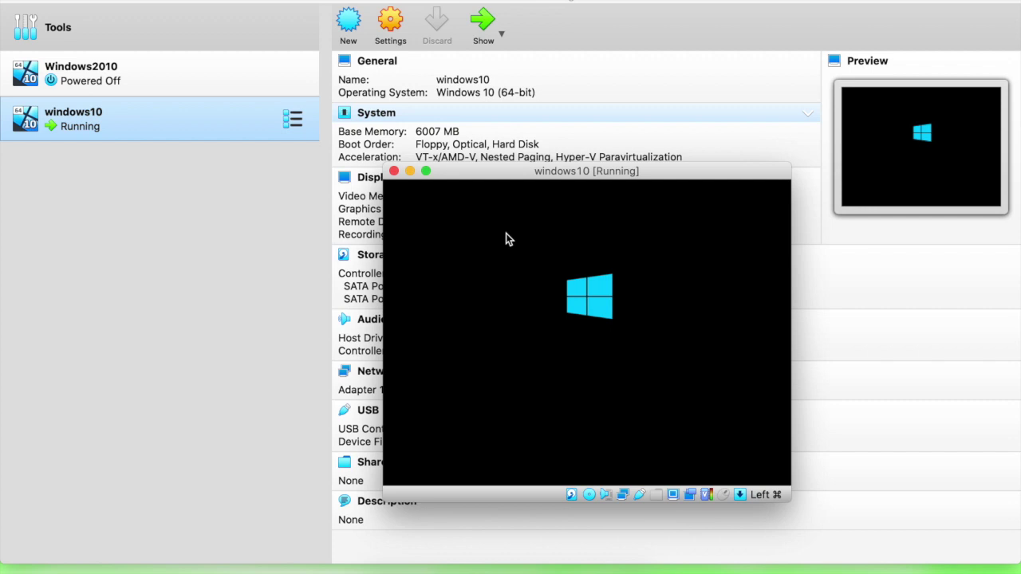
left_click_drag(517, 174, 369, 126)
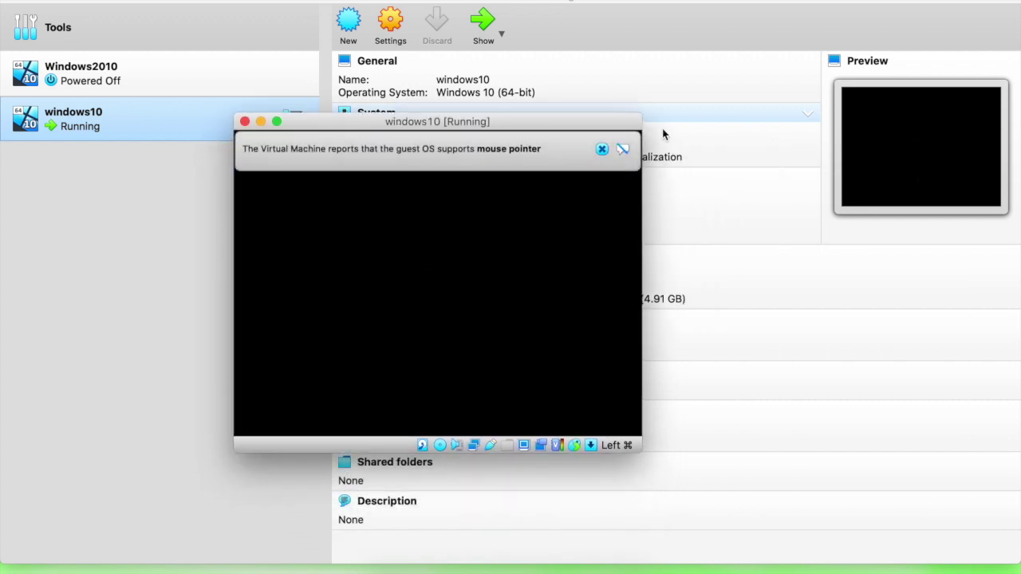
left_click_drag(645, 447, 717, 509)
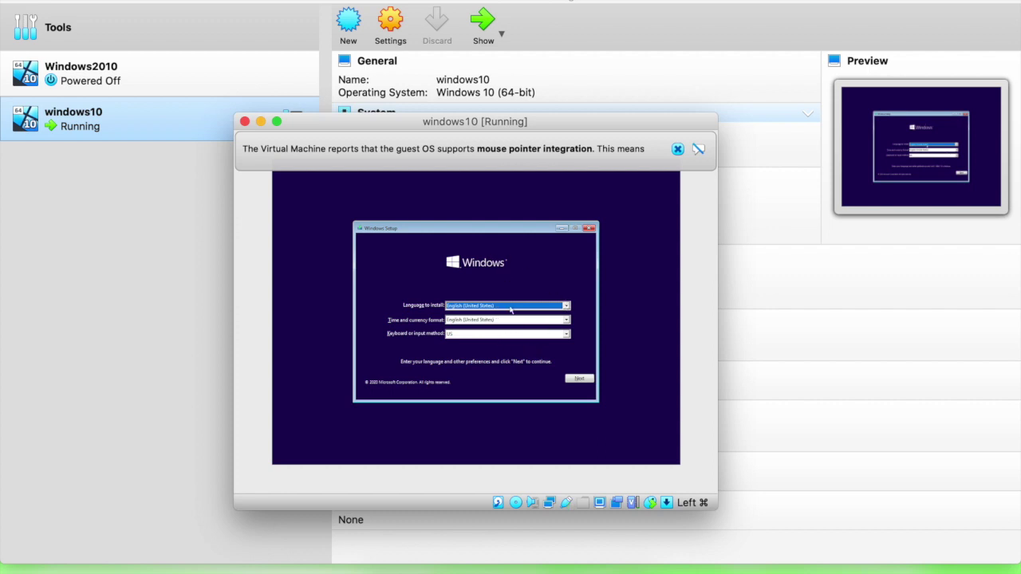
Start Windows Setup with default language, no product key, and the Windows 10 Home edition.
left_click(581, 380)
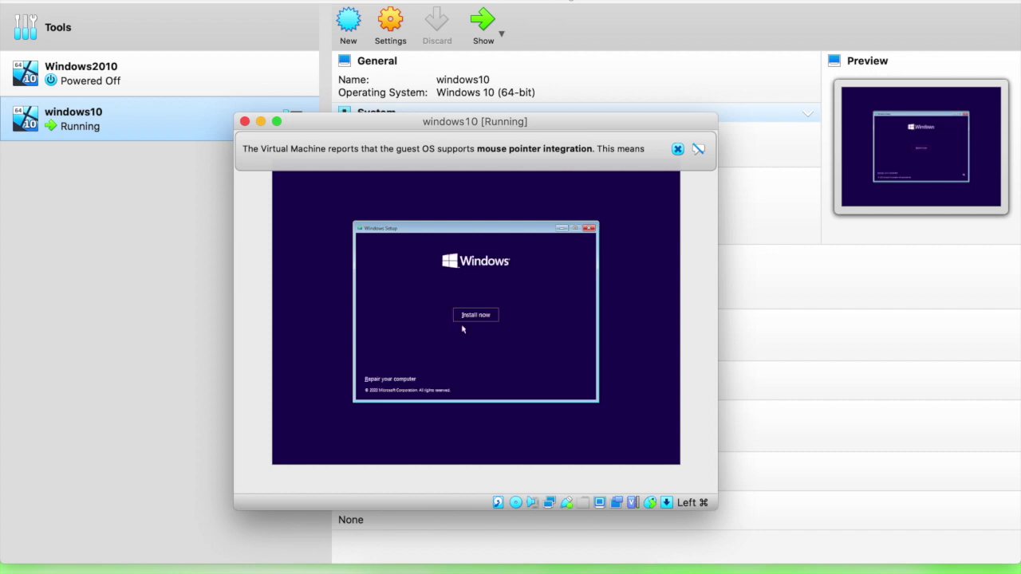
left_click(479, 316)
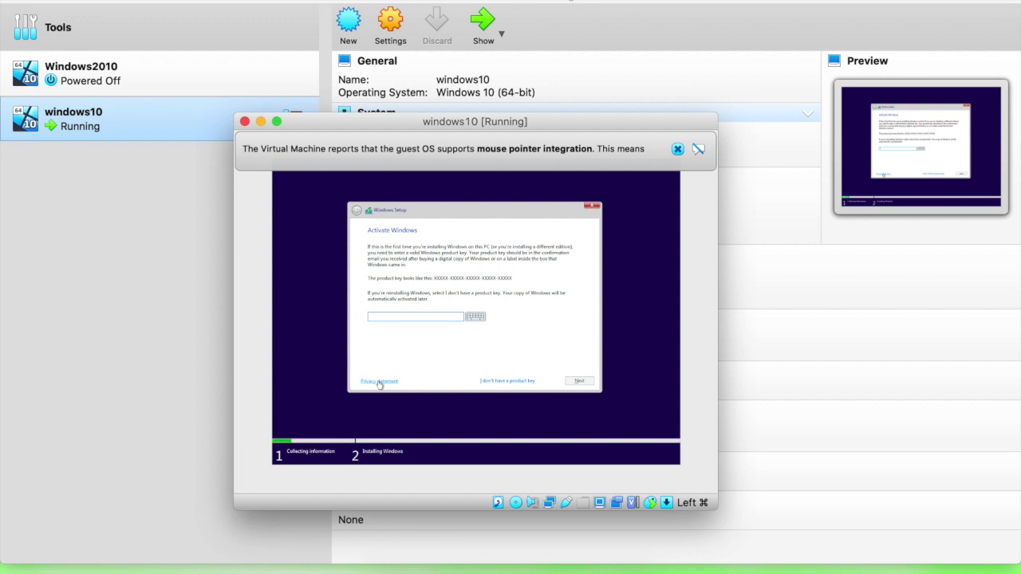
left_click(490, 382)
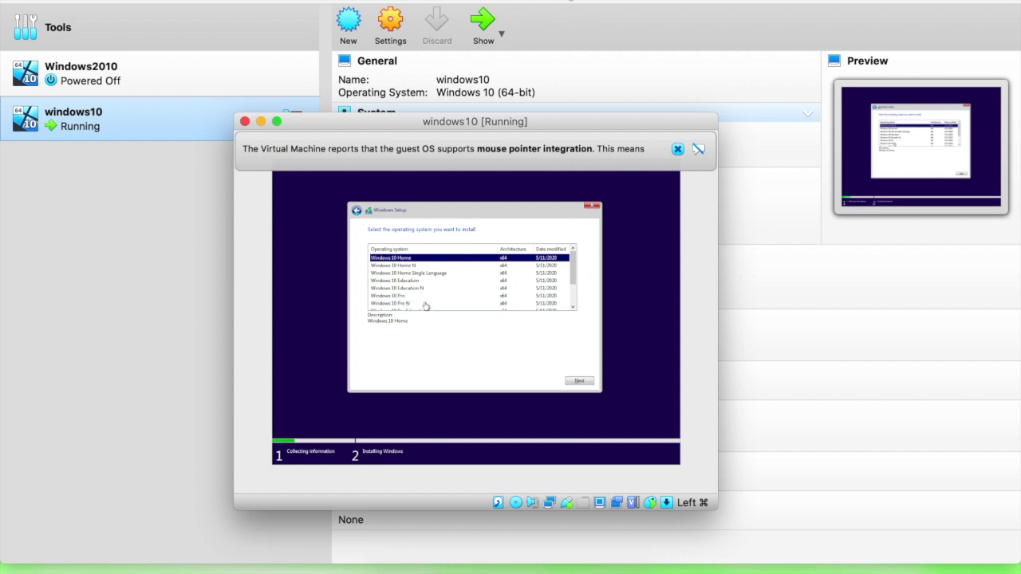
left_click(573, 379)
left_click(580, 383)
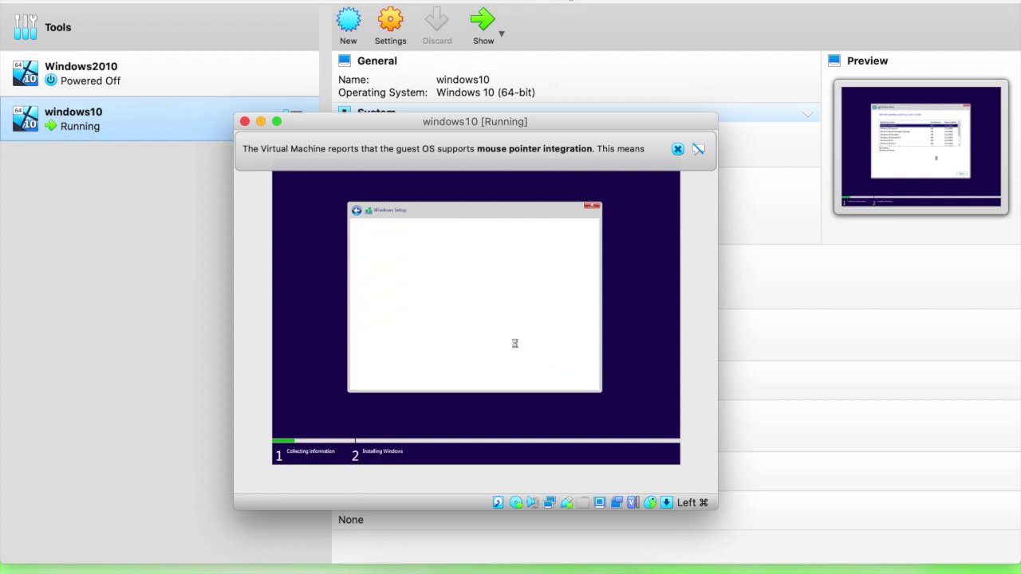
Accept the license and run a custom install onto Drive 0's unallocated space.
left_click(419, 366)
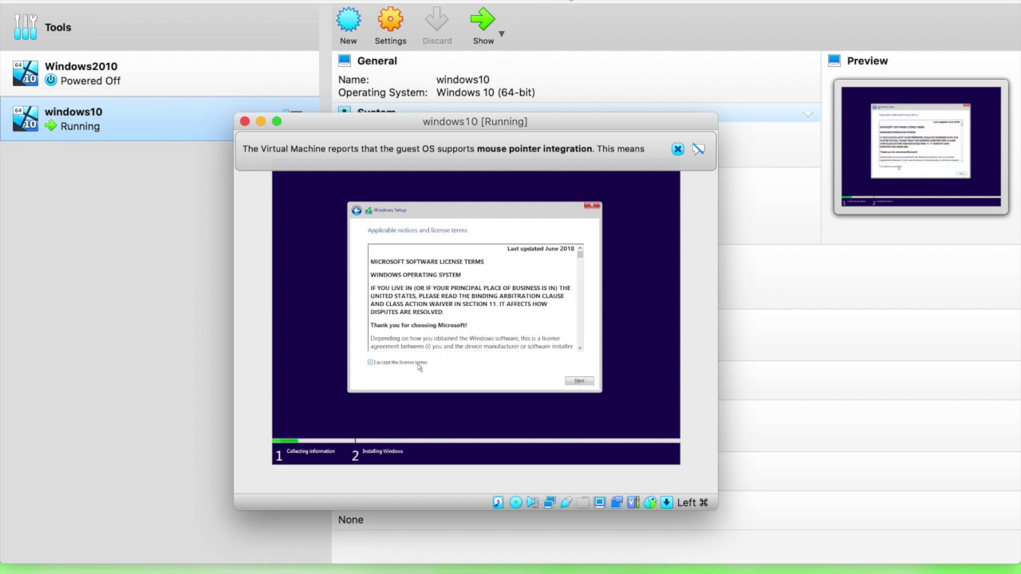
left_click(580, 382)
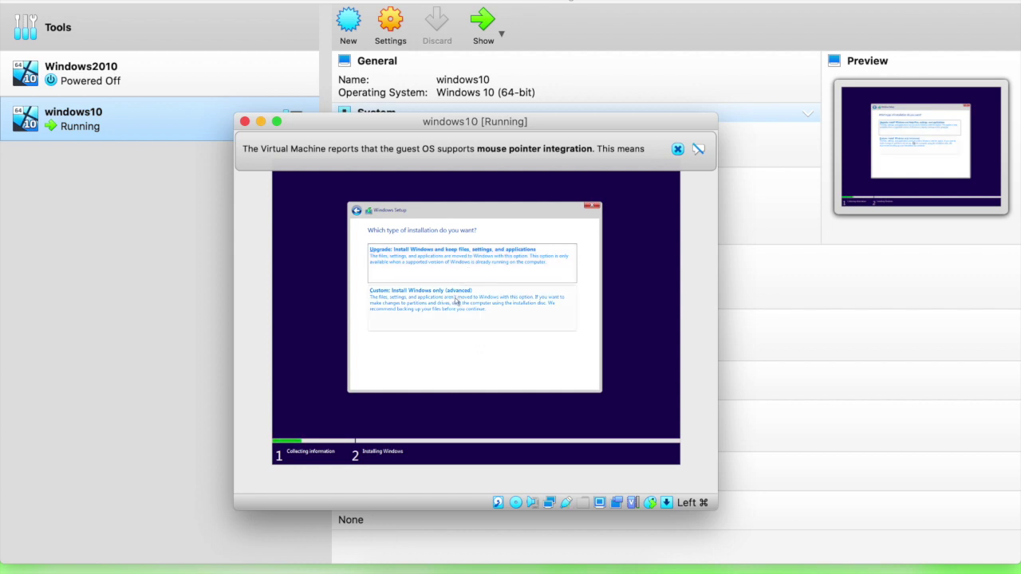
left_click(456, 302)
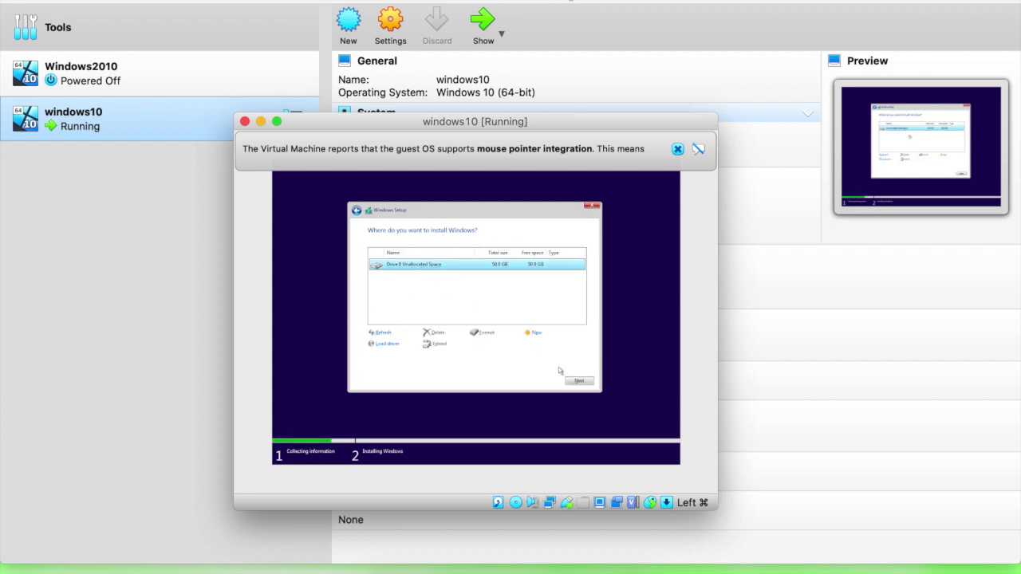
left_click(578, 382)
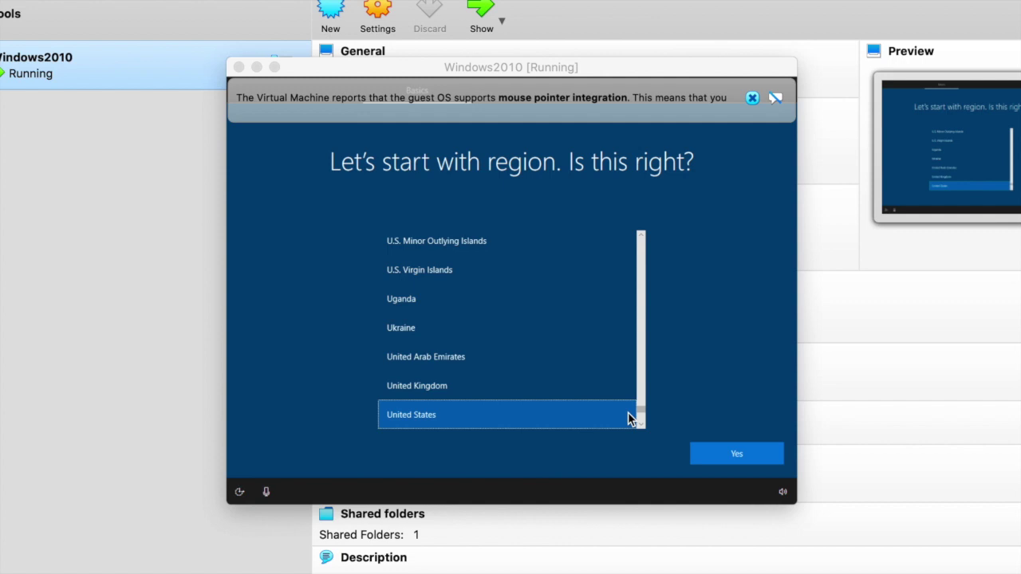
scroll(492, 378, "down", 5)
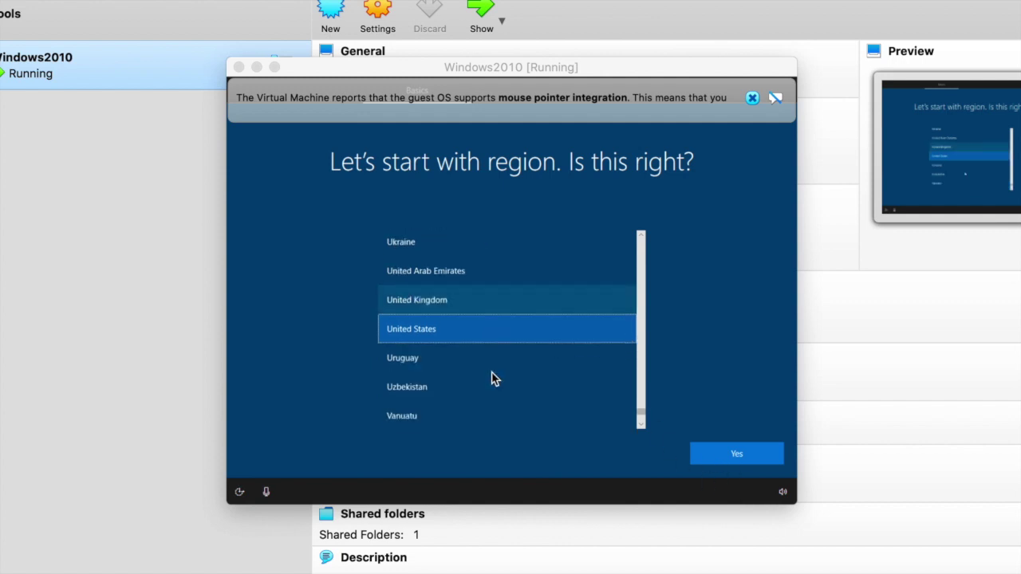
scroll(490, 376, "up", 3)
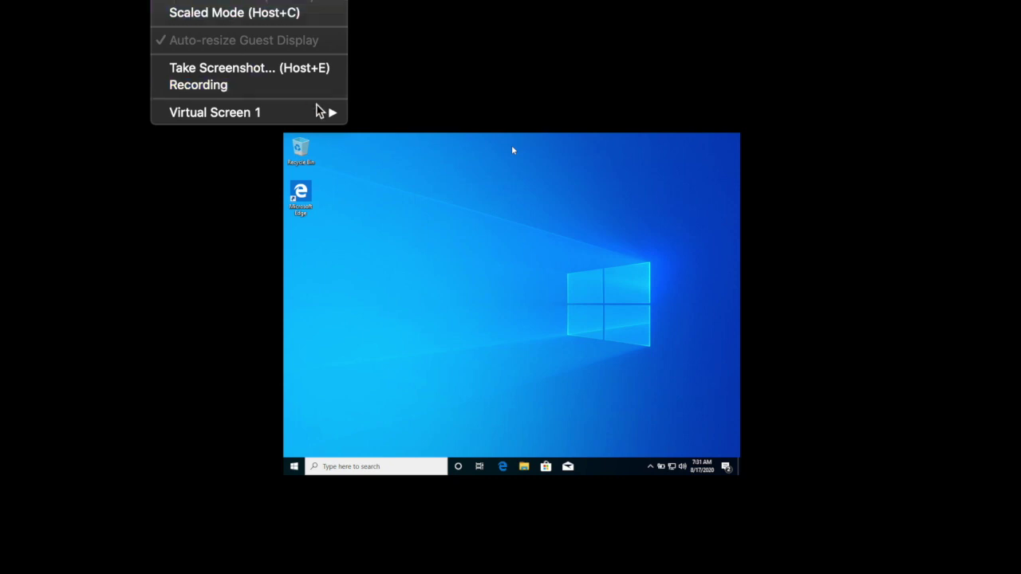
Scale the guest display to 200% via View > Virtual Screen 1.
mouse_move(327, 113)
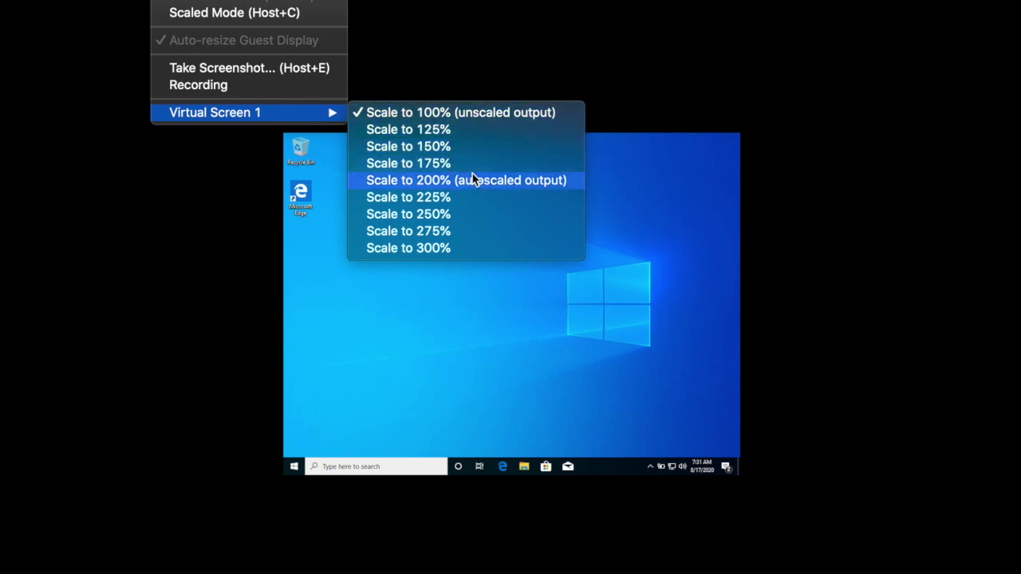
left_click(469, 180)
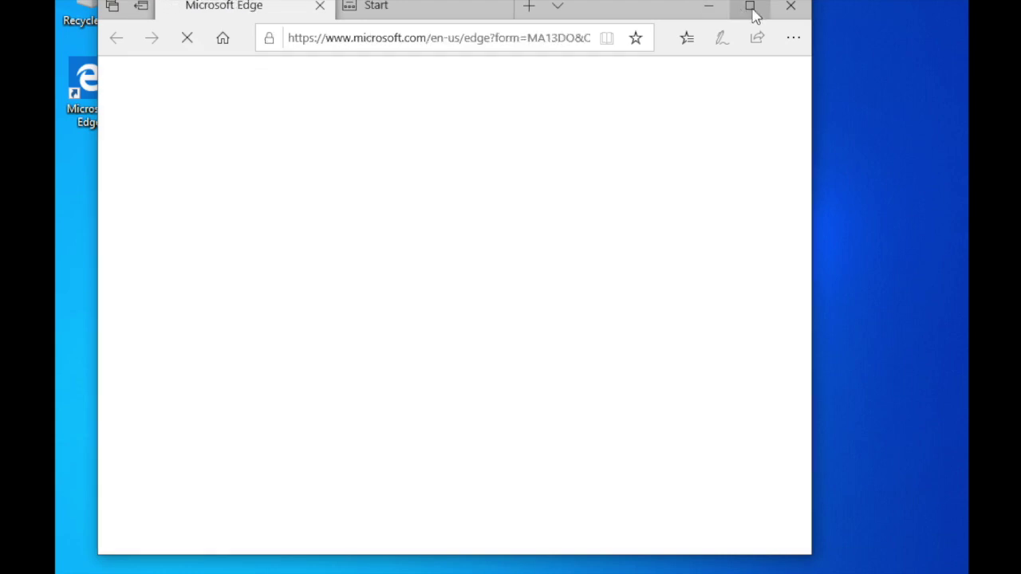
Maximize Edge, search 'download sql server 2019', and open the 'SQL Server Downloads | Microsoft' result.
left_click(752, 10)
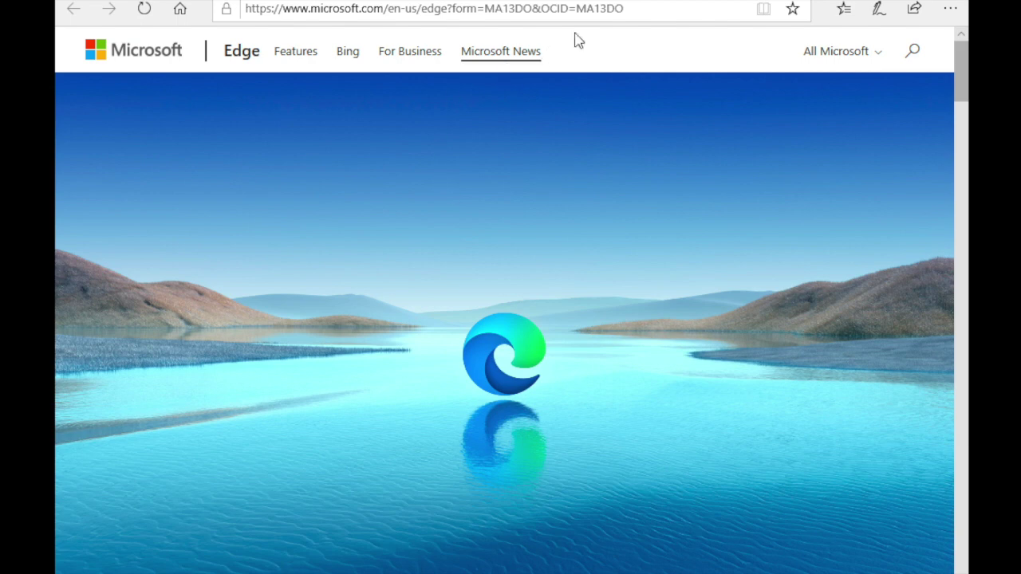
left_click(631, 8)
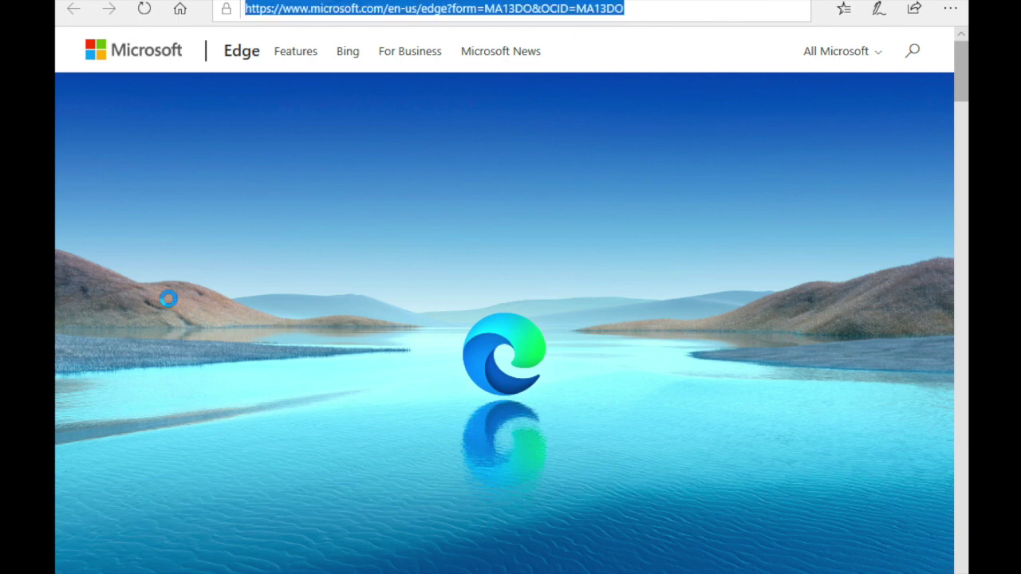
type("download+sql+server+2019&")
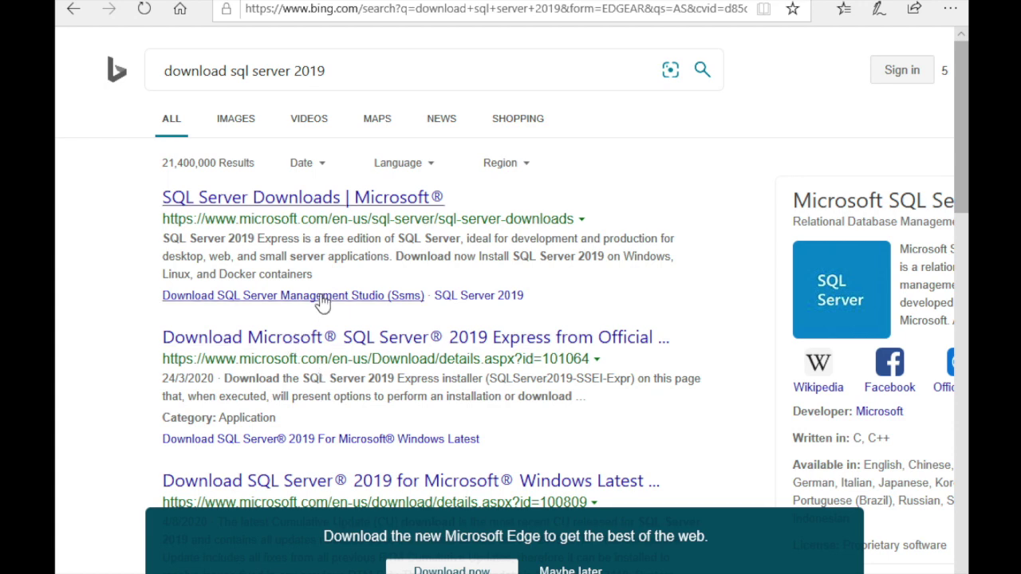
left_click(360, 211)
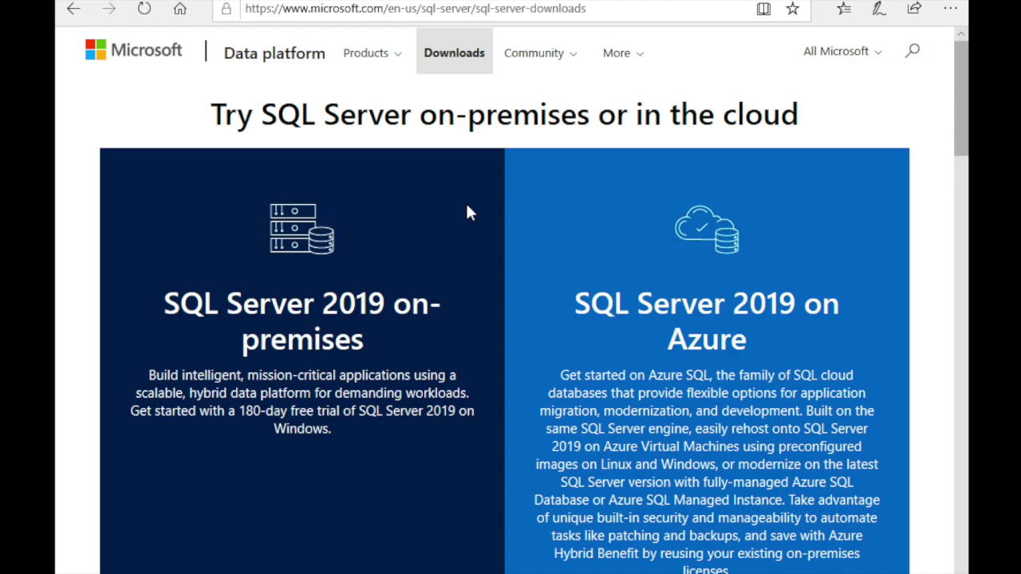
Sign up for the SQL Server 2019 free trial, download it, and run the installer.
scroll(399, 280, "down", 5)
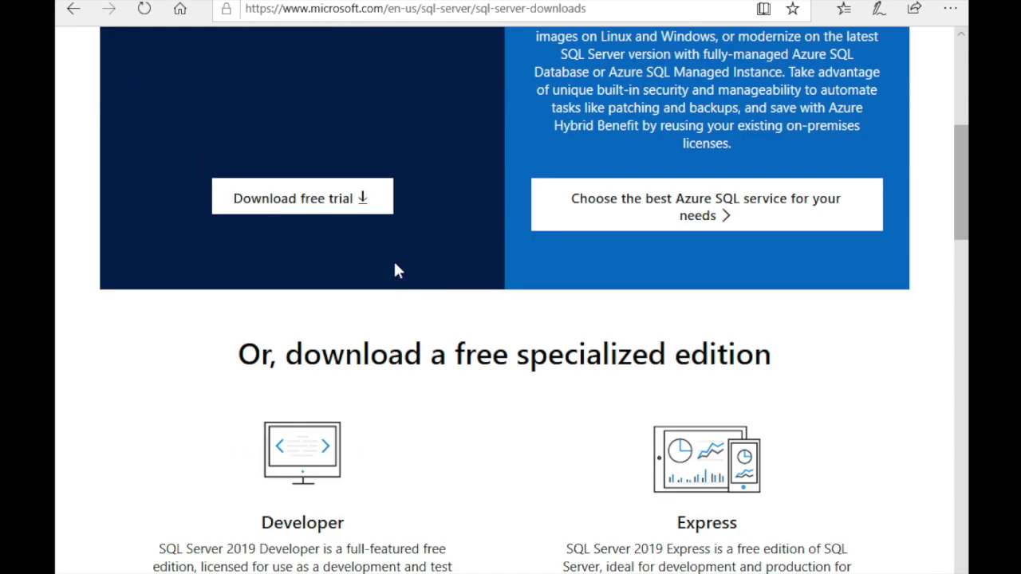
left_click(365, 202)
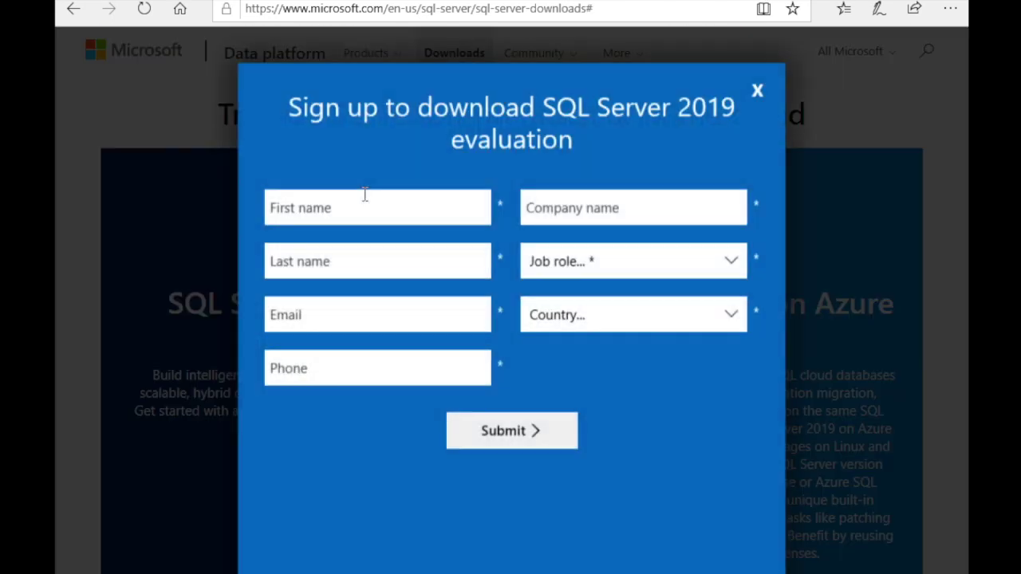
left_click(374, 207)
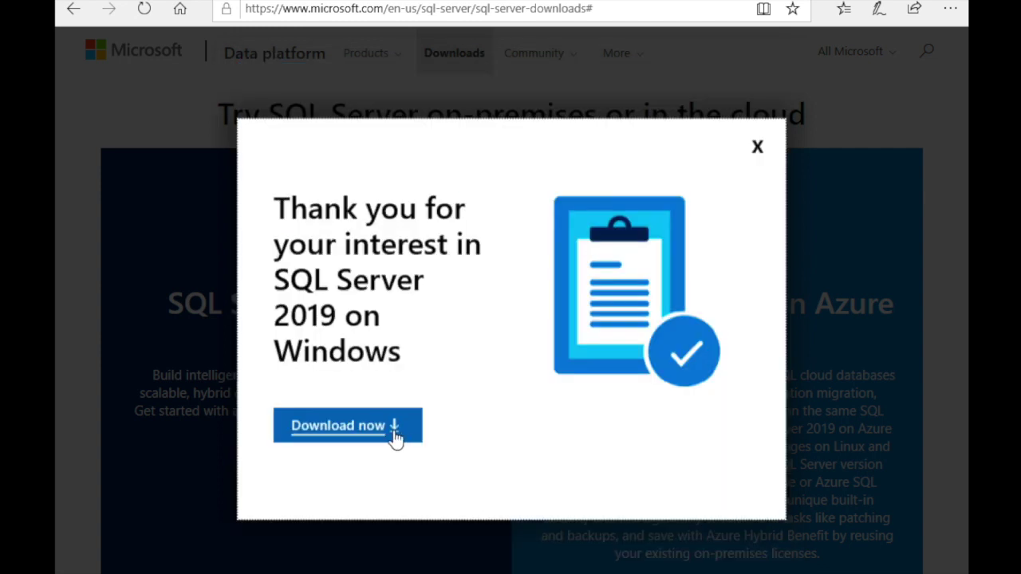
left_click(393, 430)
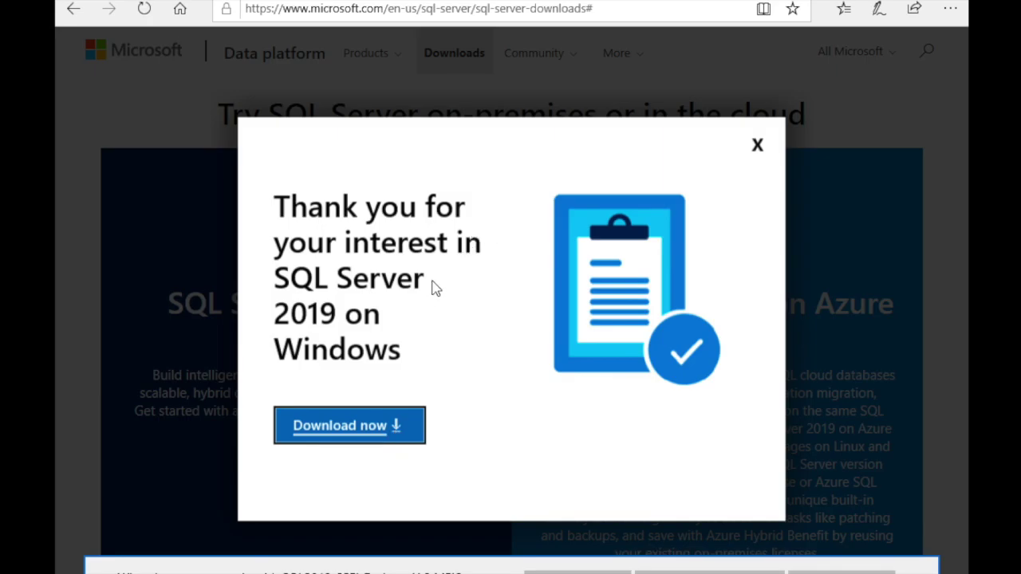
left_click(562, 571)
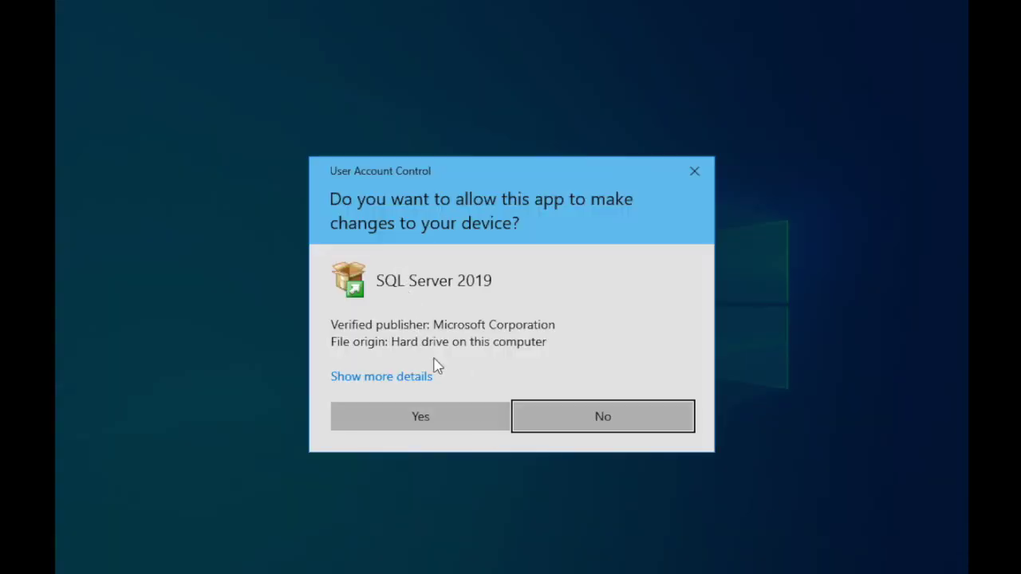
Approve setup, choose the Basic installation, accept the license, and install to C:\Program Files\Microsoft SQL Server.
left_click(411, 415)
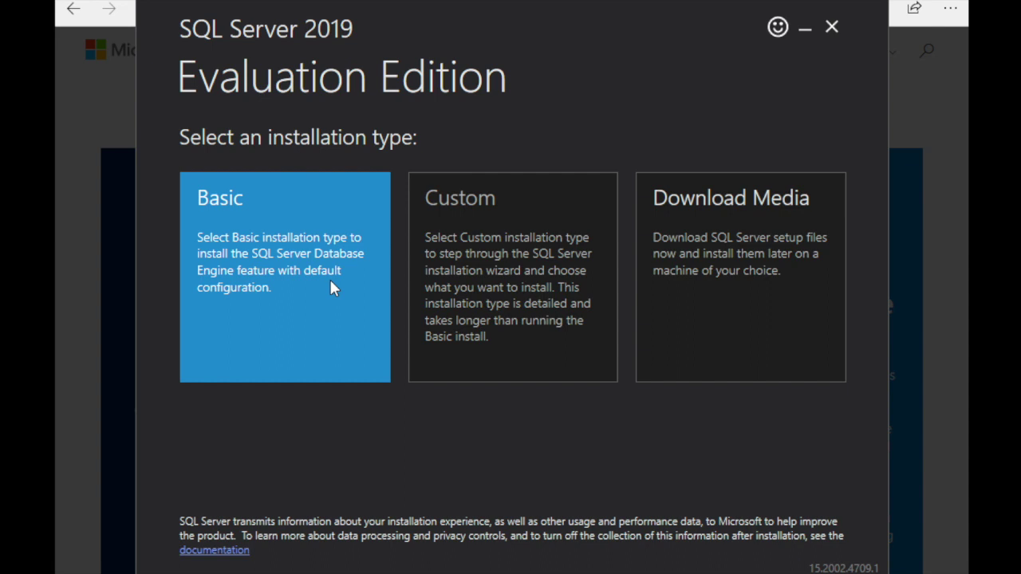
left_click(330, 281)
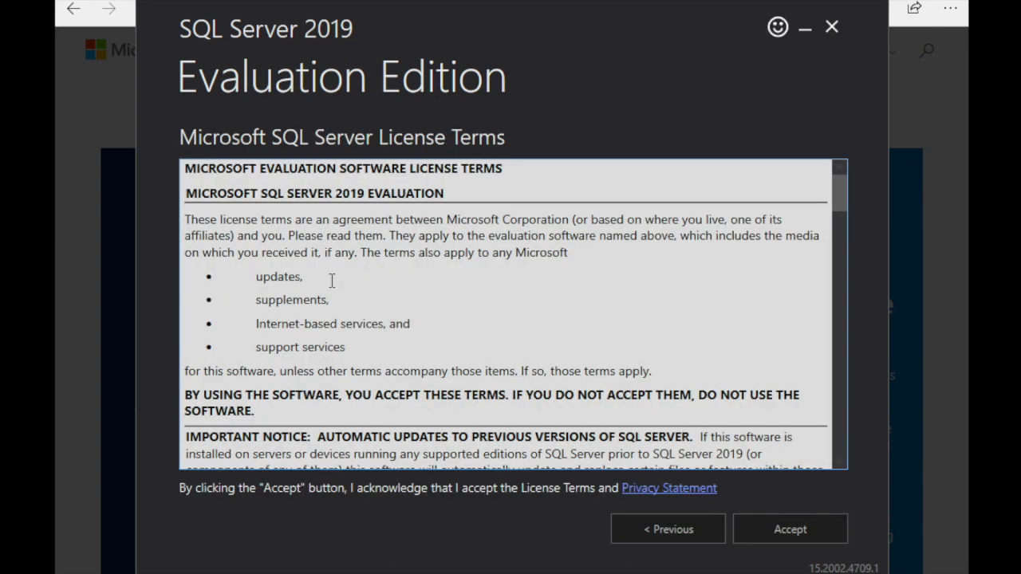
scroll(332, 281, "down", 3)
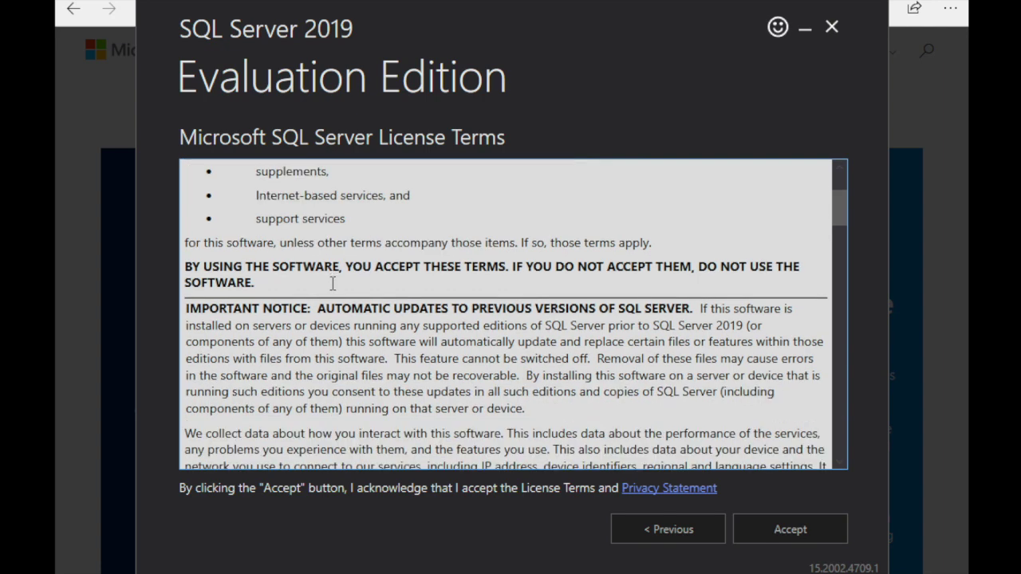
left_click(771, 520)
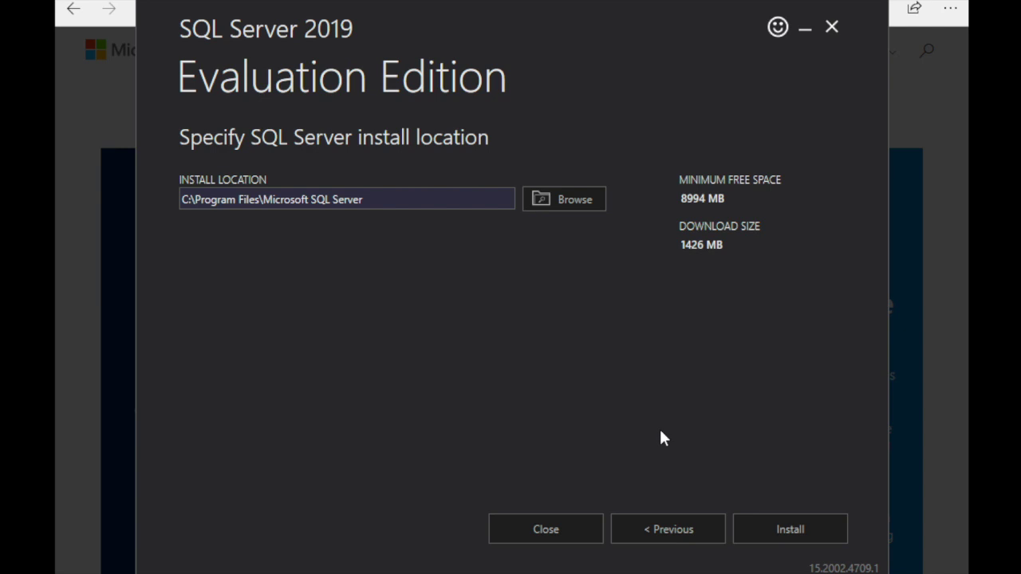
left_click(749, 520)
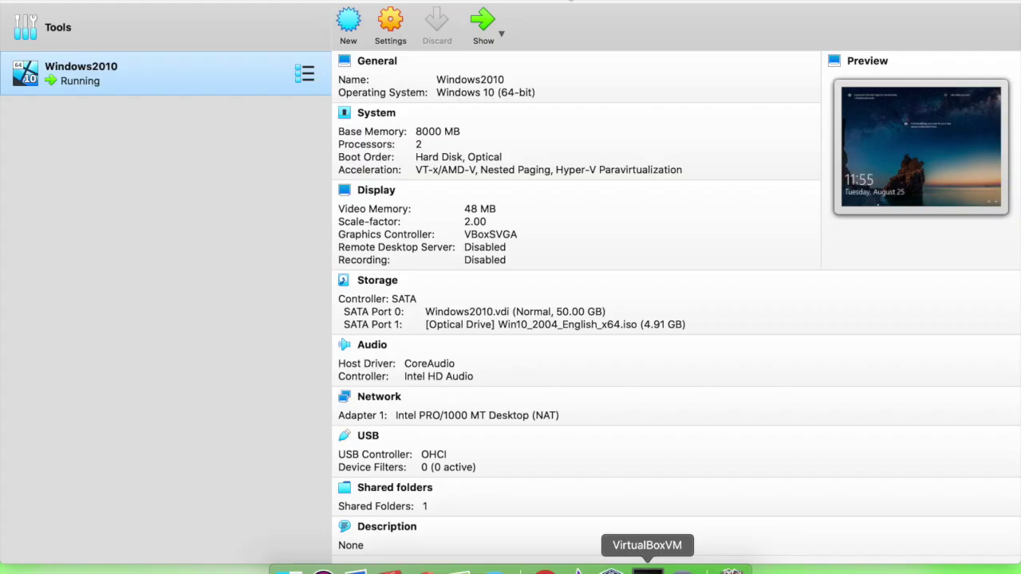
Bring up the running Windows 10 VM, try a PIN at sign-in, and dismiss the incorrect-PIN message.
left_click(647, 570)
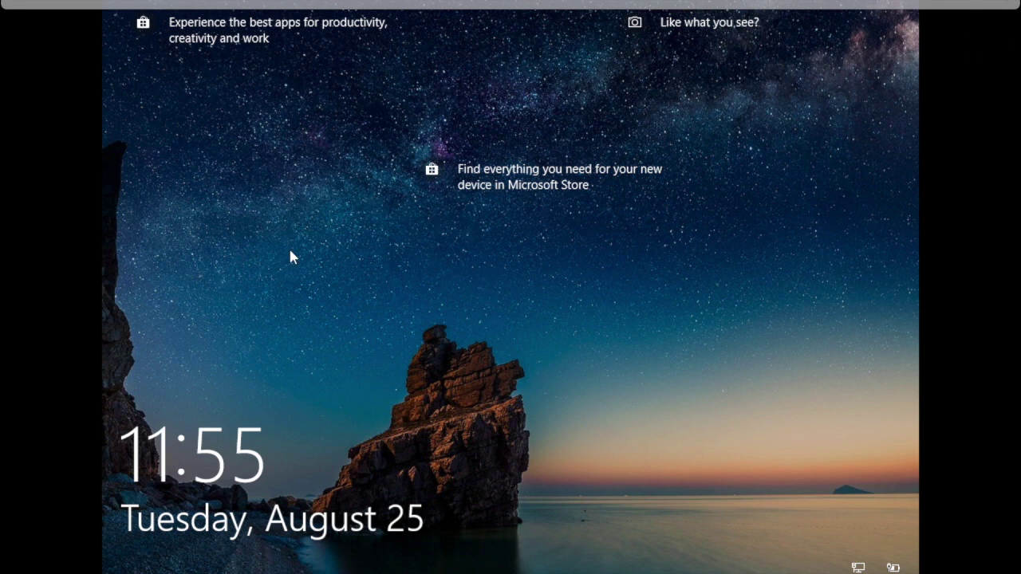
left_click(631, 431)
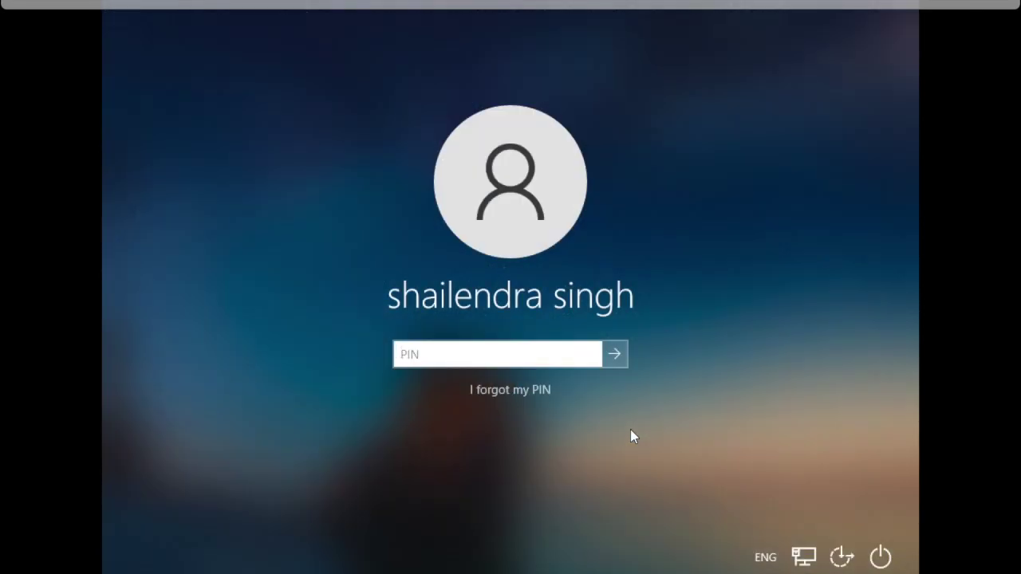
type("1234")
key("Return")
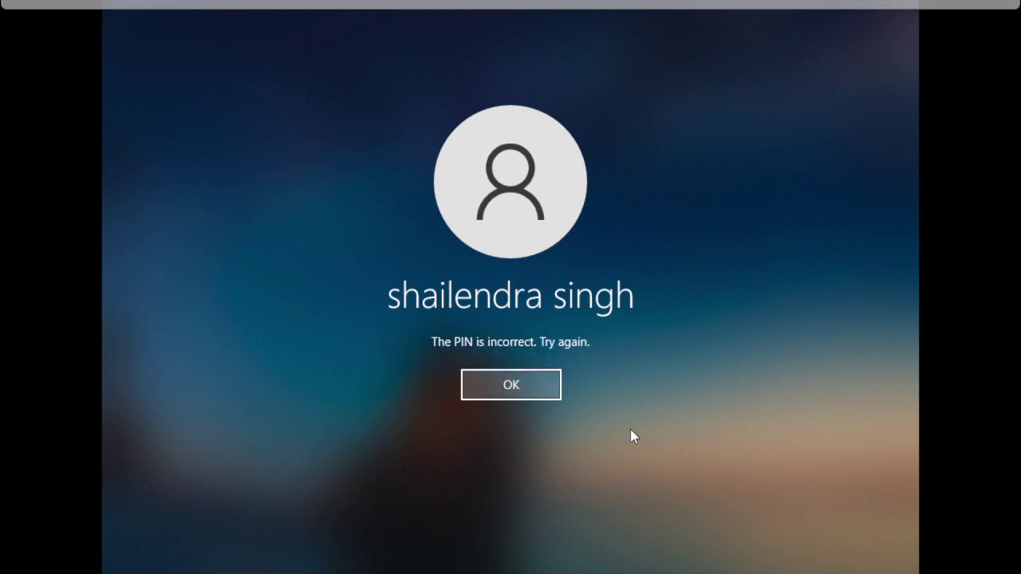
left_click(497, 389)
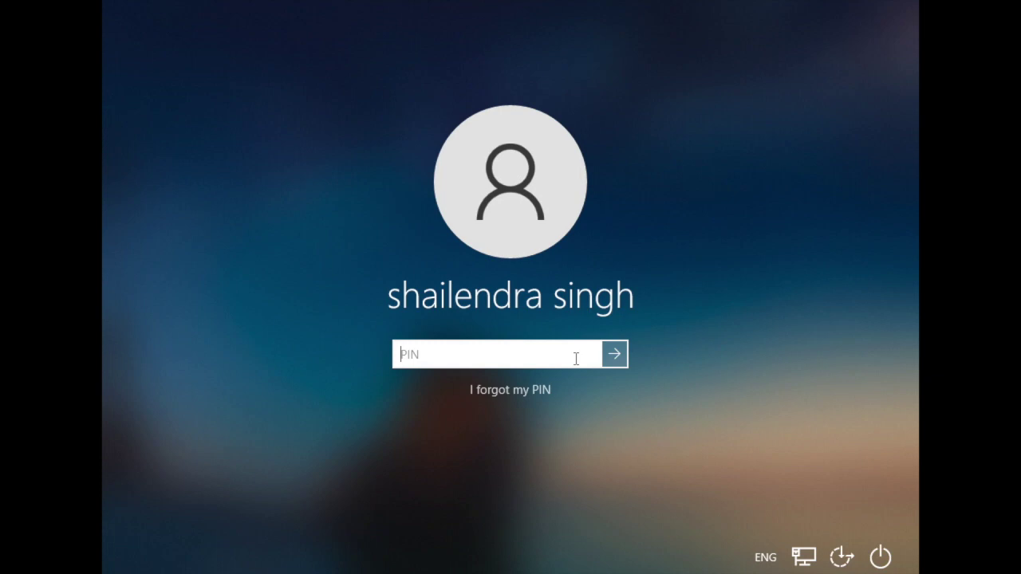
Use 'I forgot my PIN' to enter and confirm a new PIN, reaching the desktop.
left_click(498, 396)
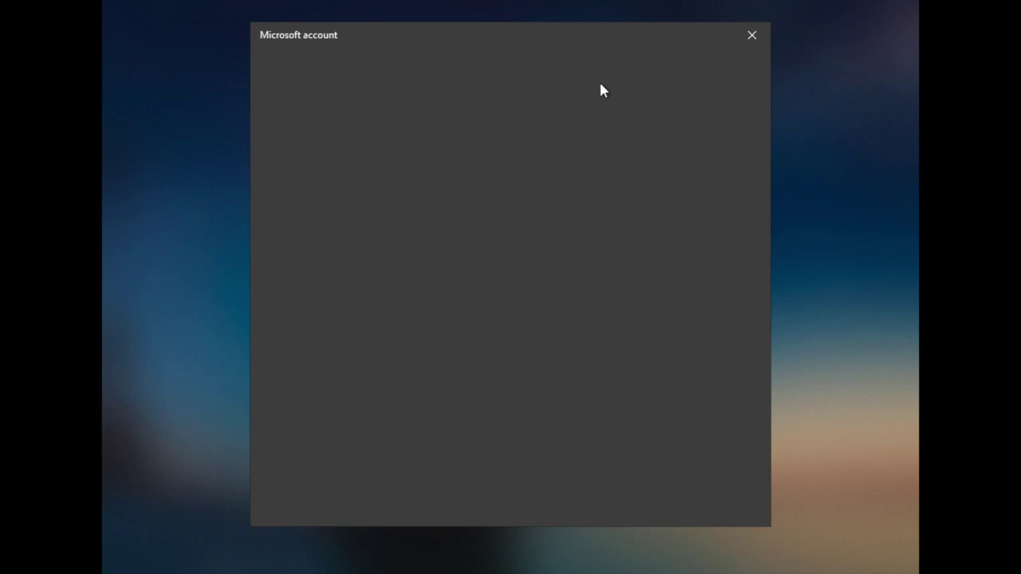
type("1234")
key("Tab")
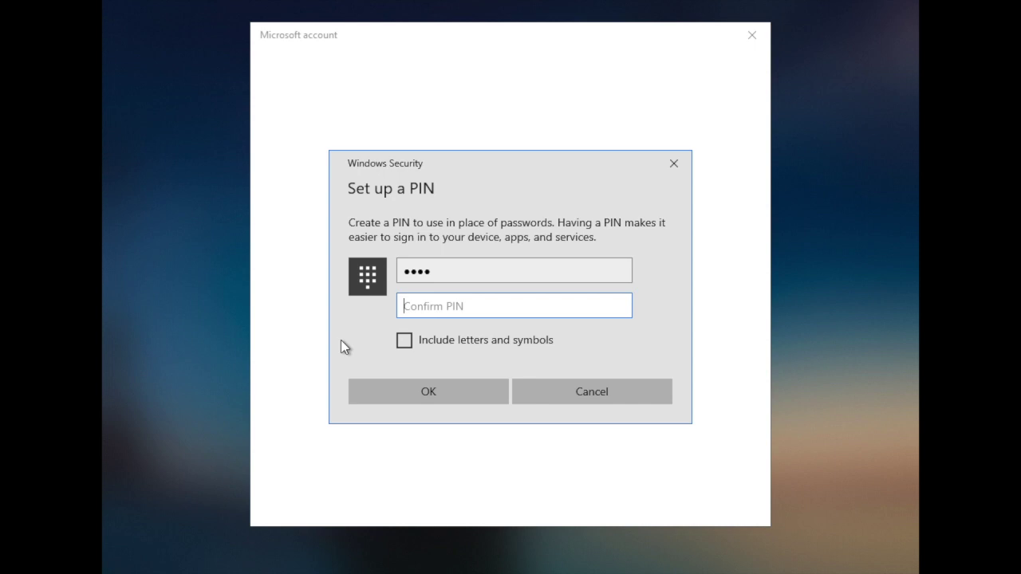
type("1234")
key("Return")
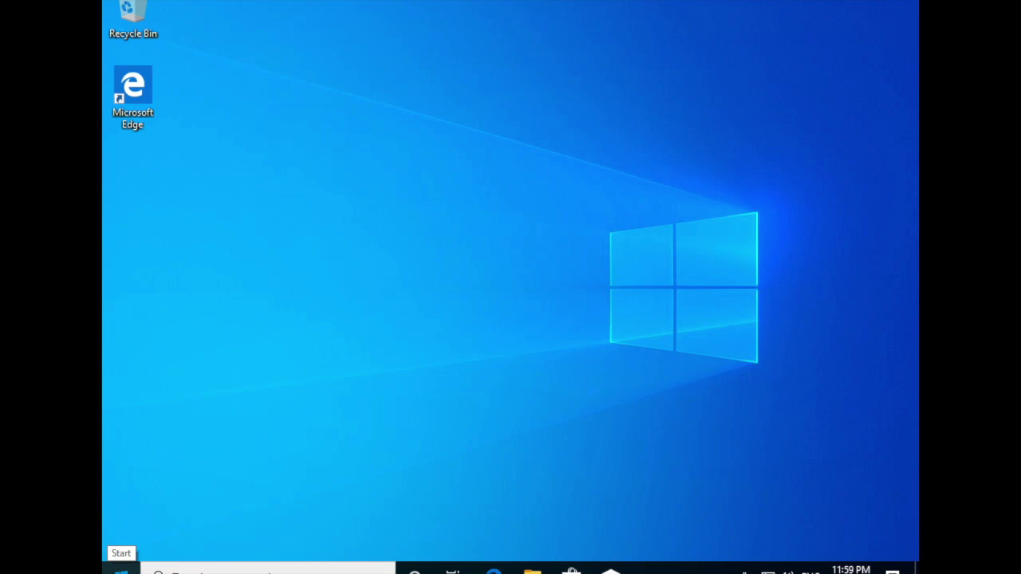
Launch SSMS, connect to the local server, and expand Databases and System Databases in Object Explorer.
left_click(120, 570)
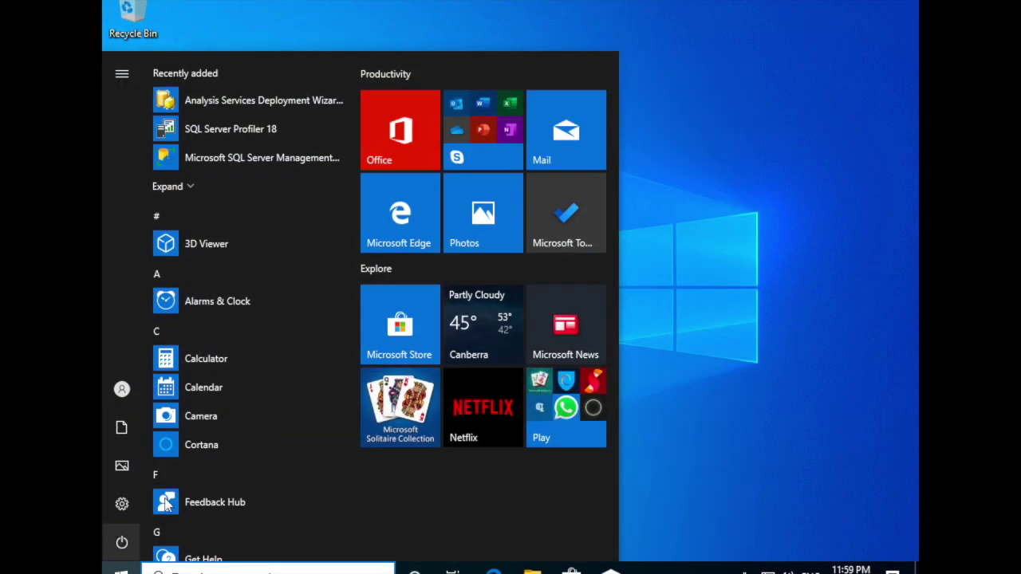
left_click(269, 158)
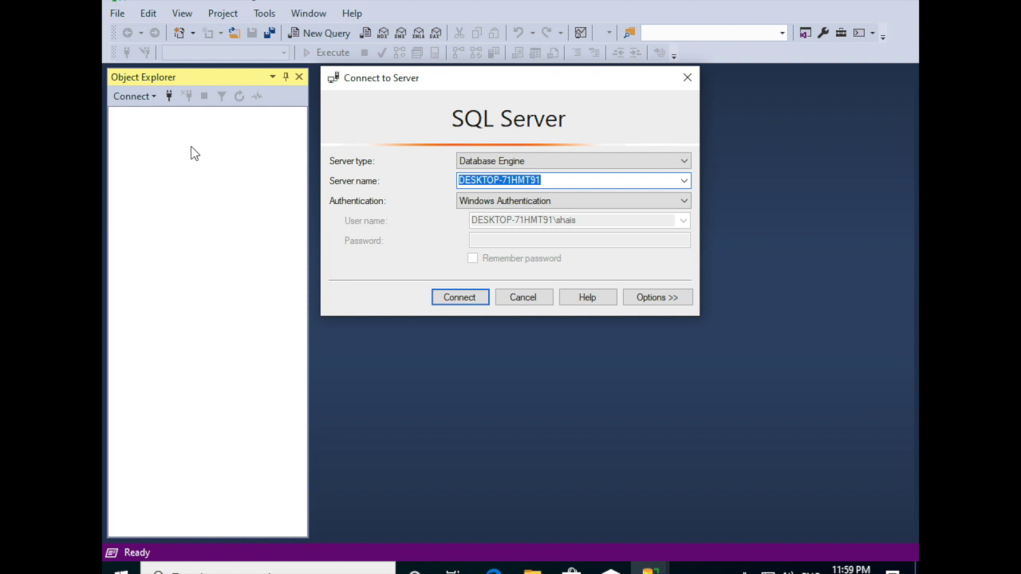
left_click(460, 298)
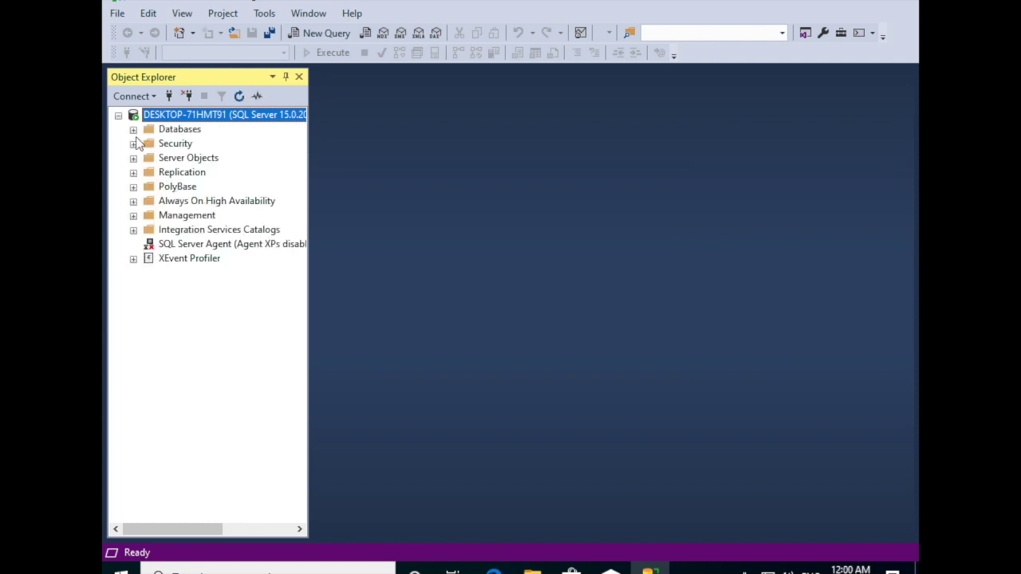
left_click(133, 130)
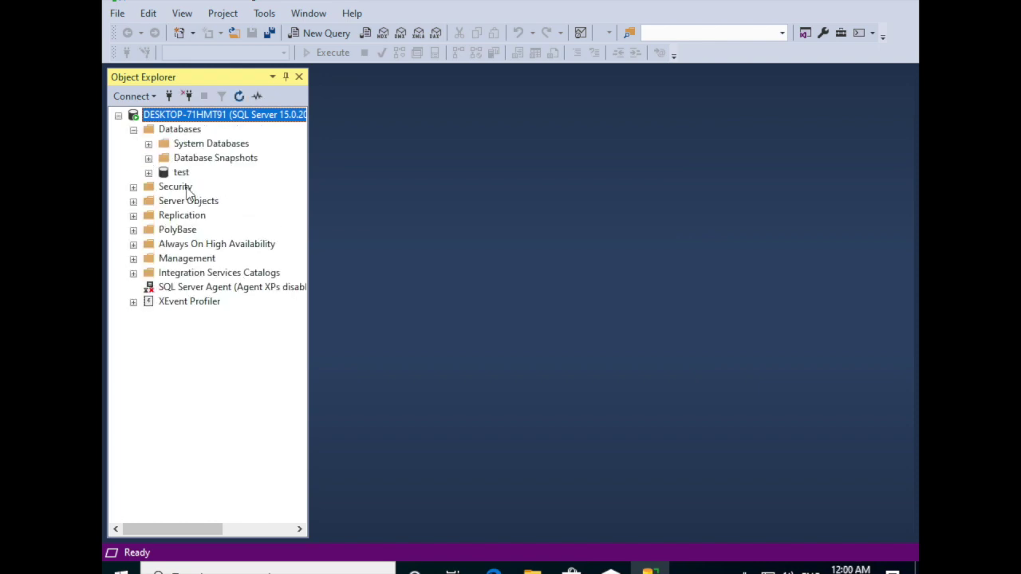
left_click(149, 144)
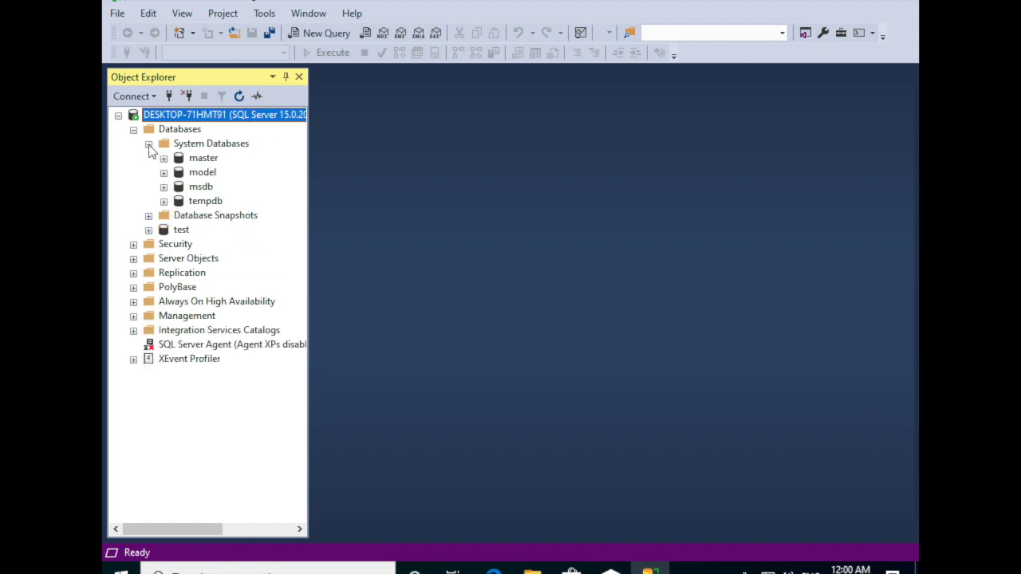